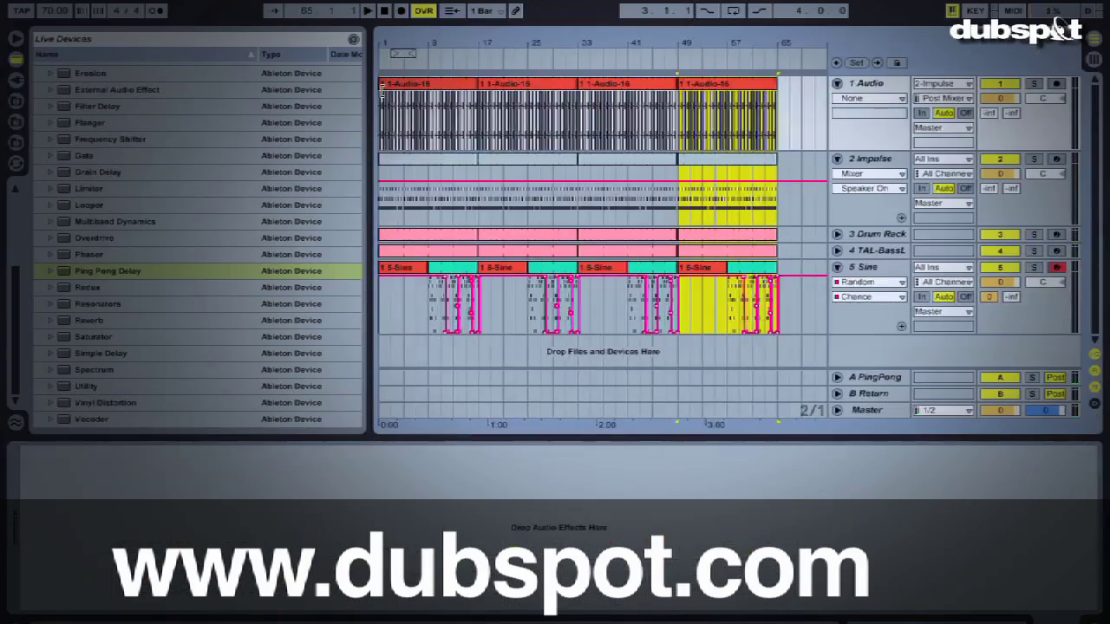
# - Load the Impulse instrument from the Live devices onto the MIDI track
pyautogui.click(16, 38)
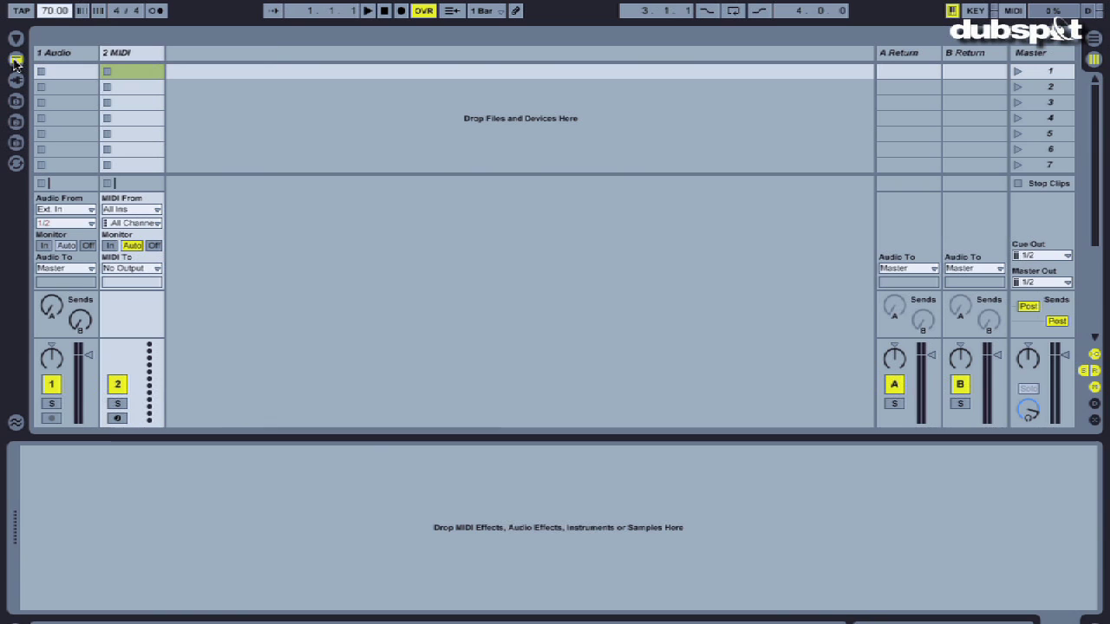
pyautogui.click(15, 60)
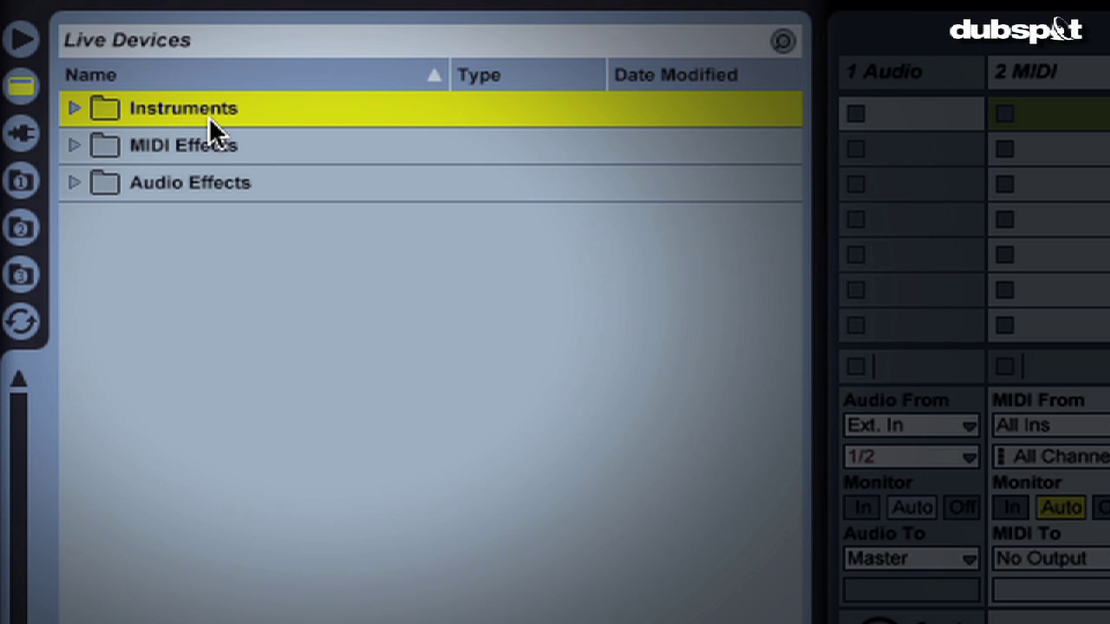
pyautogui.click(74, 109)
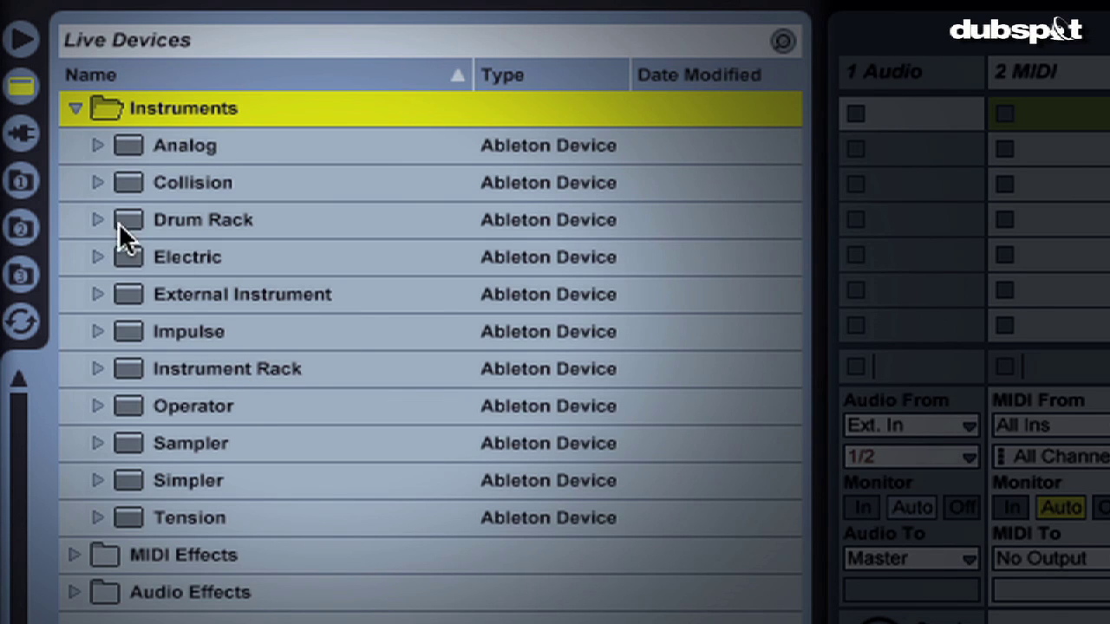
pyautogui.click(169, 327)
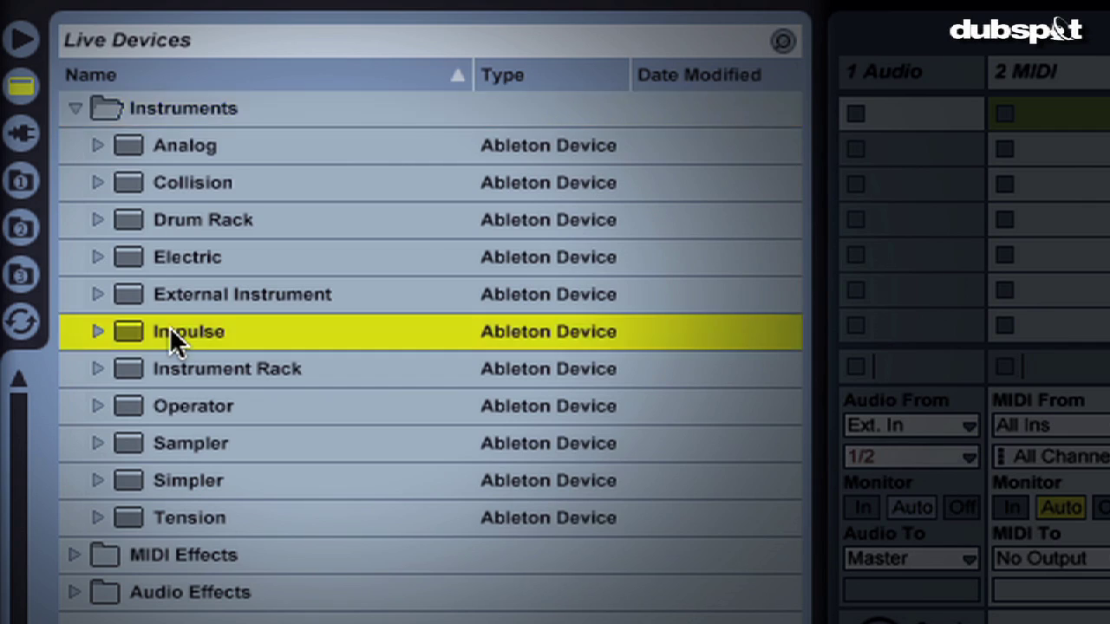
pyautogui.click(887, 94)
pyautogui.click(1029, 94)
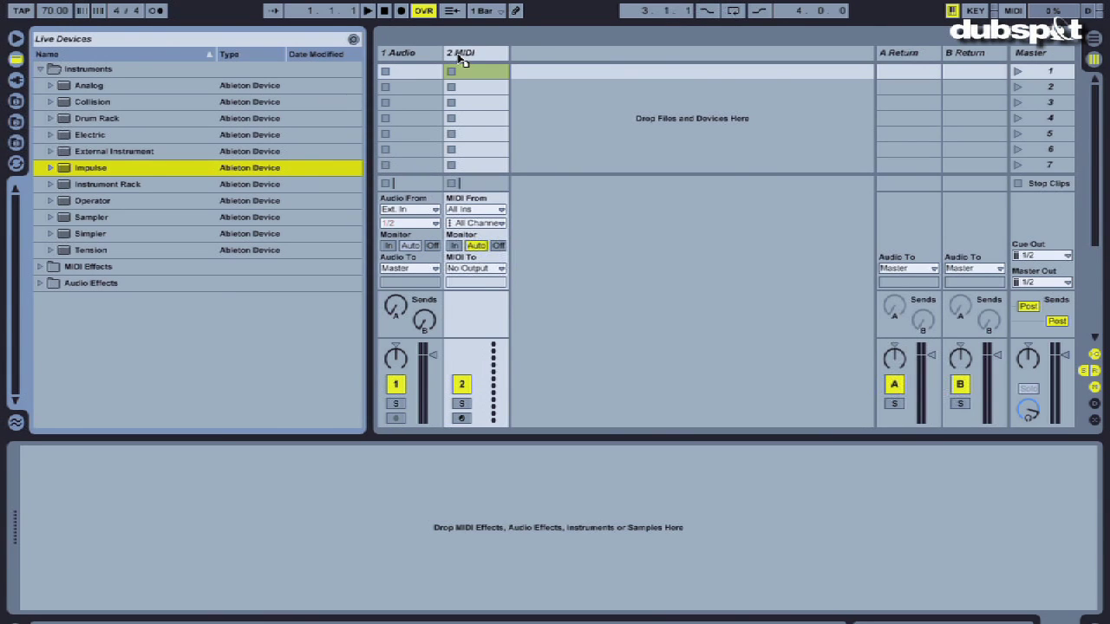
pyautogui.moveTo(462, 59); pyautogui.dragTo(460, 58)
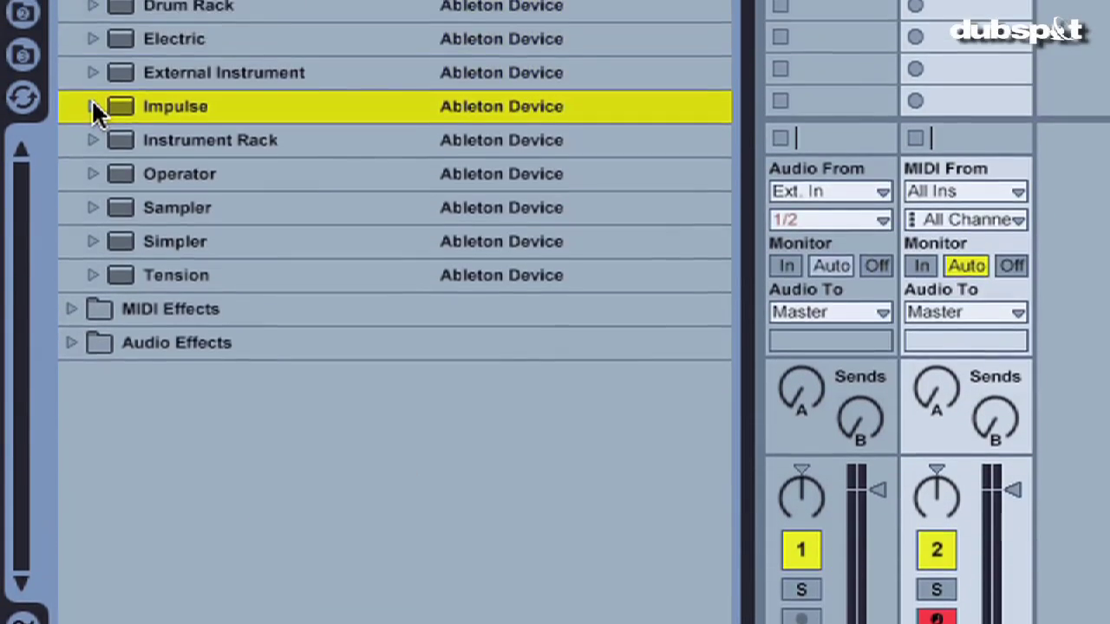
# - Look through the Impulse presets and the contents of the first two file browser locations
pyautogui.click(93, 106)
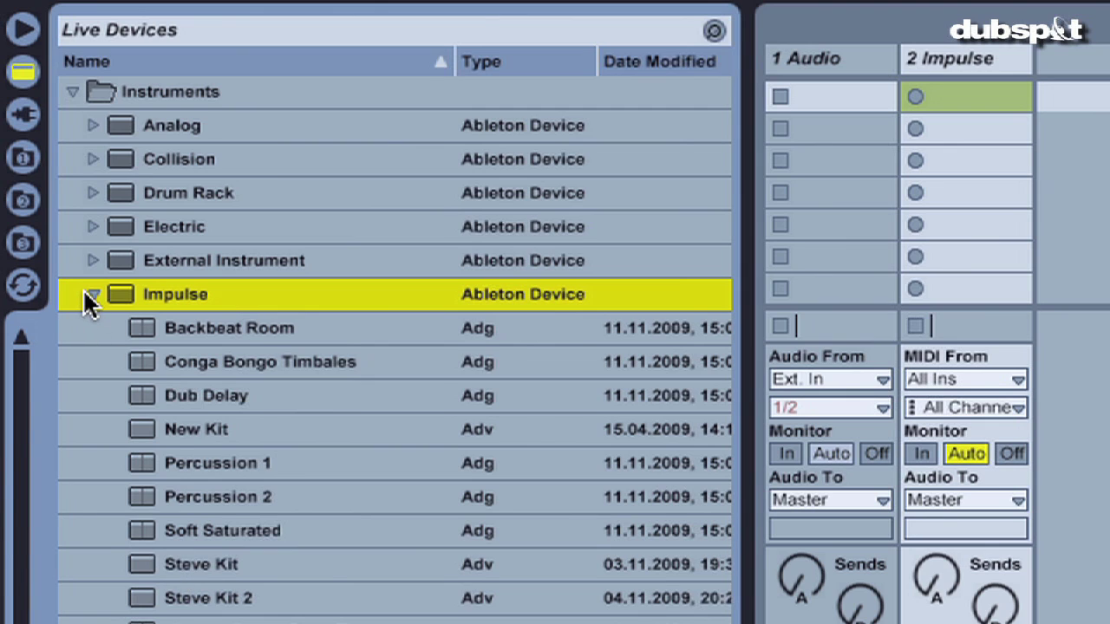
pyautogui.click(90, 290)
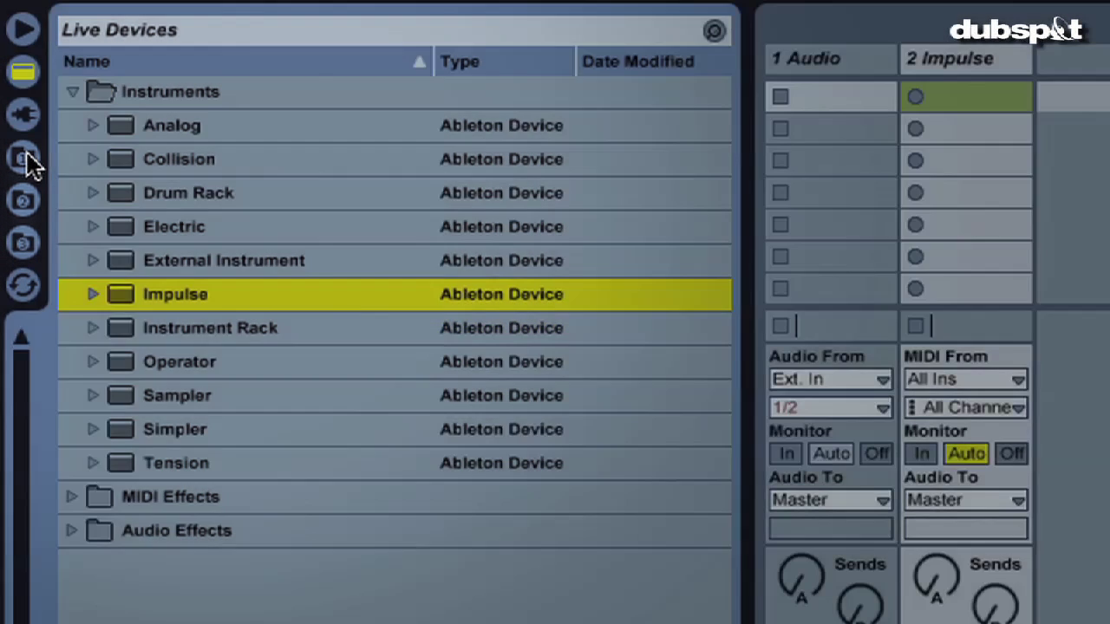
pyautogui.click(25, 159)
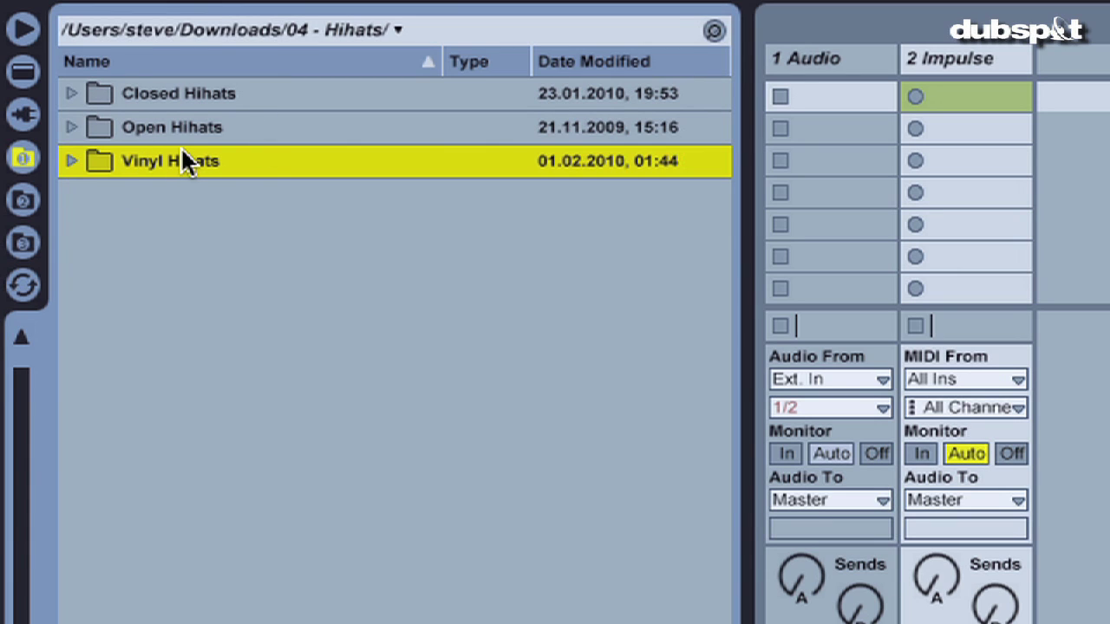
pyautogui.click(23, 200)
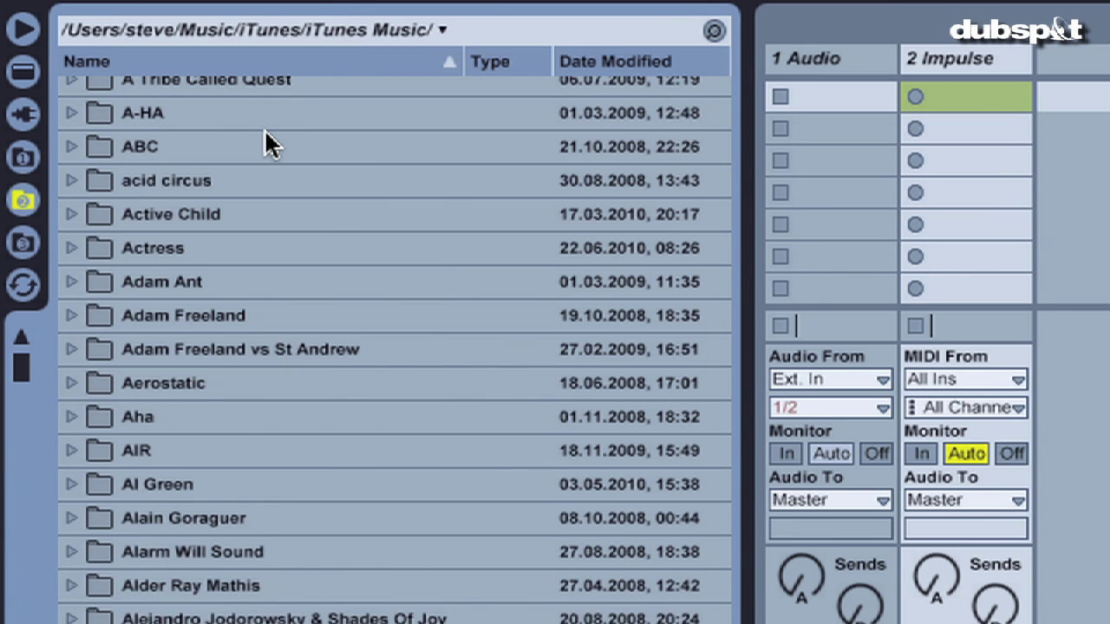
# - Show the Library as the location of the third file browser
pyautogui.click(23, 236)
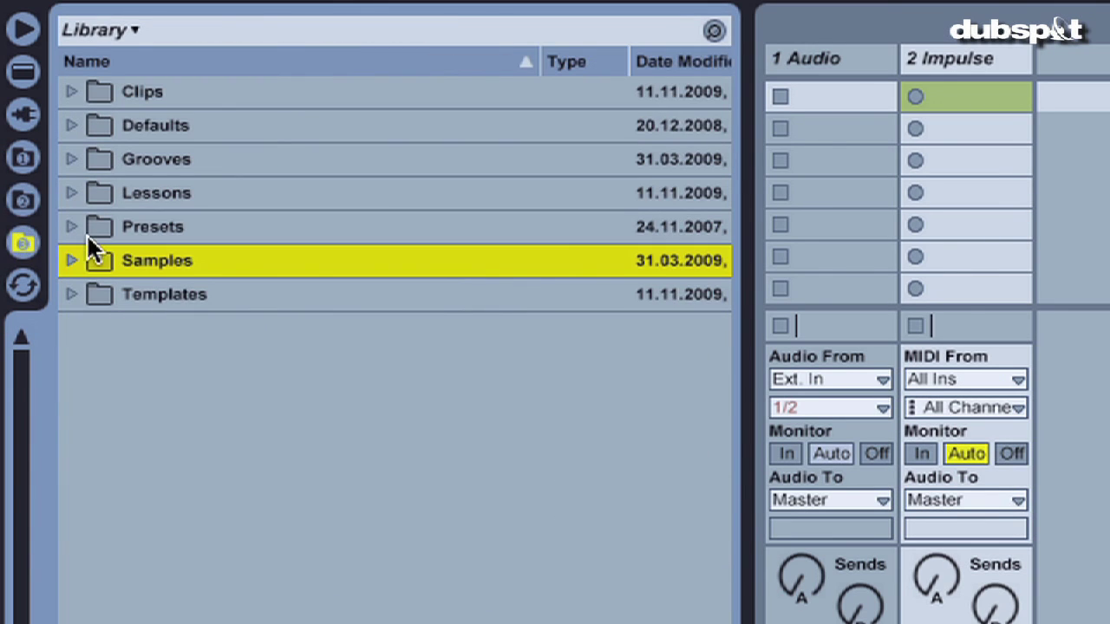
pyautogui.click(216, 43)
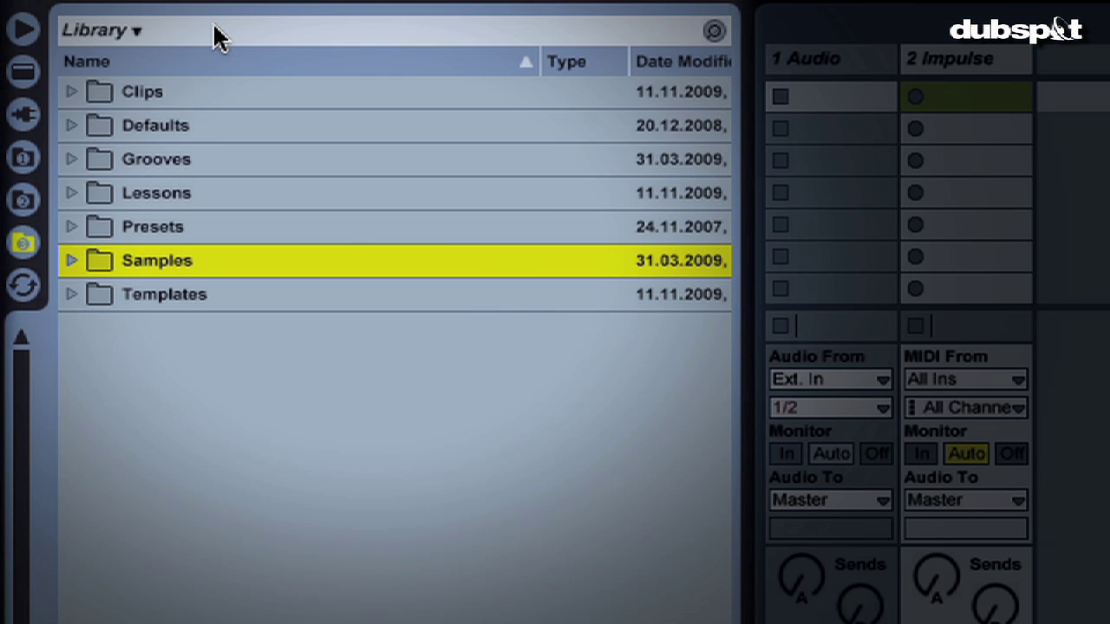
pyautogui.click(216, 35)
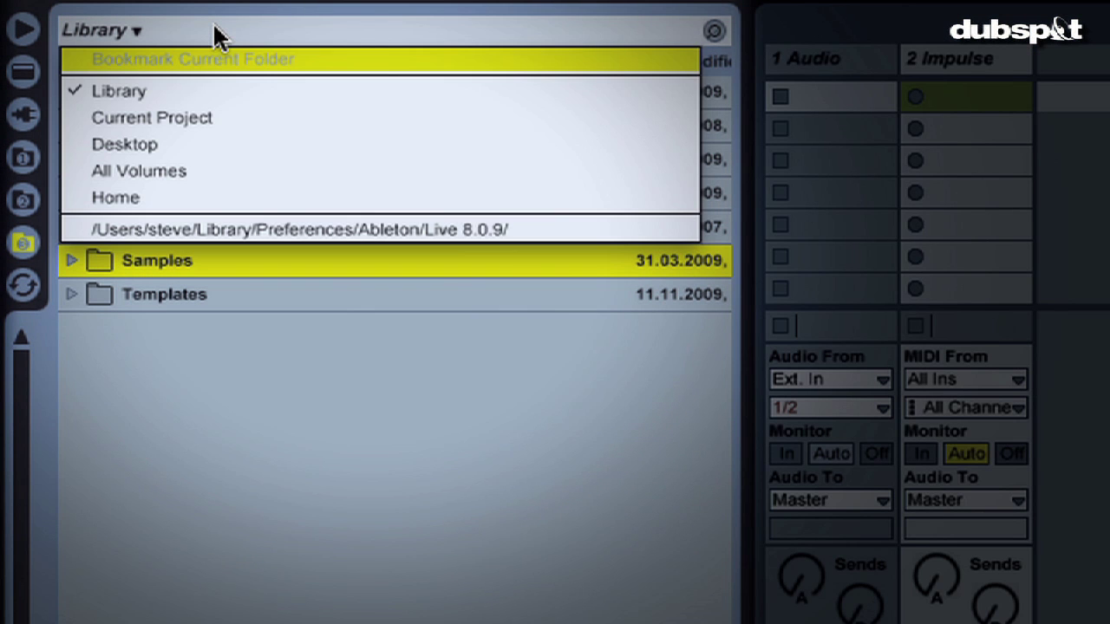
pyautogui.click(201, 91)
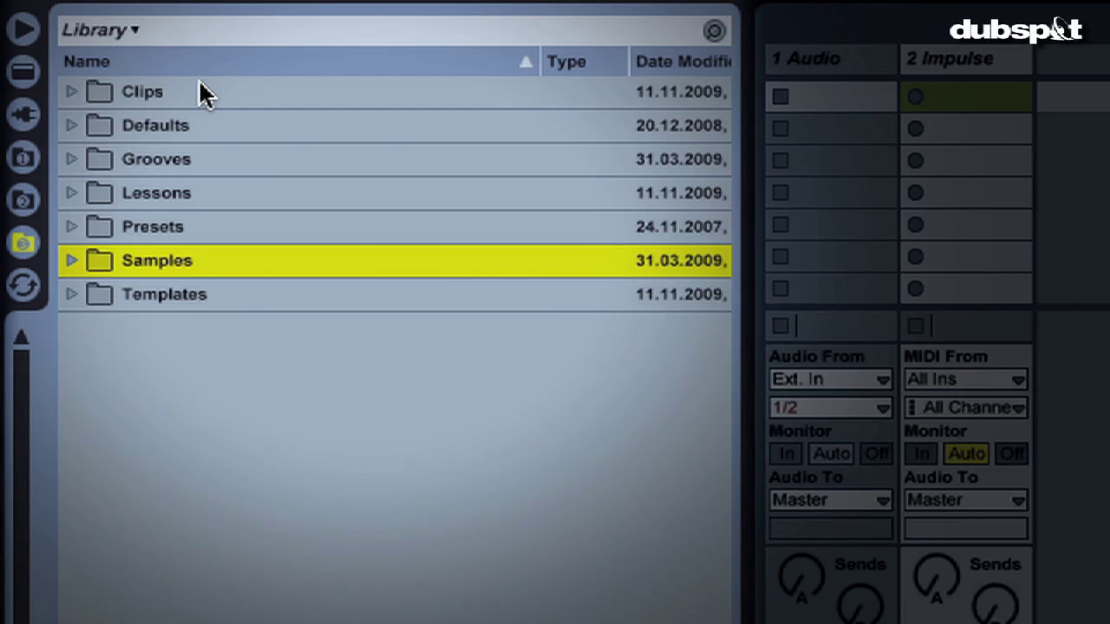
# - Open the Kick folder in the Library under Samples/Waveforms/Drums
pyautogui.doubleClick(196, 260)
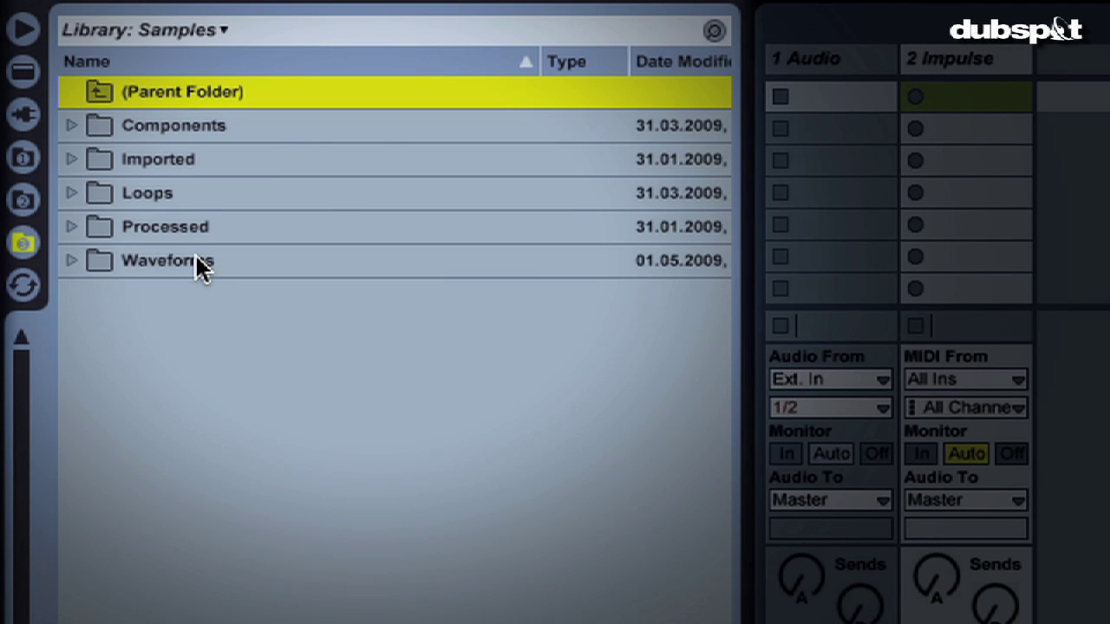
pyautogui.doubleClick(198, 263)
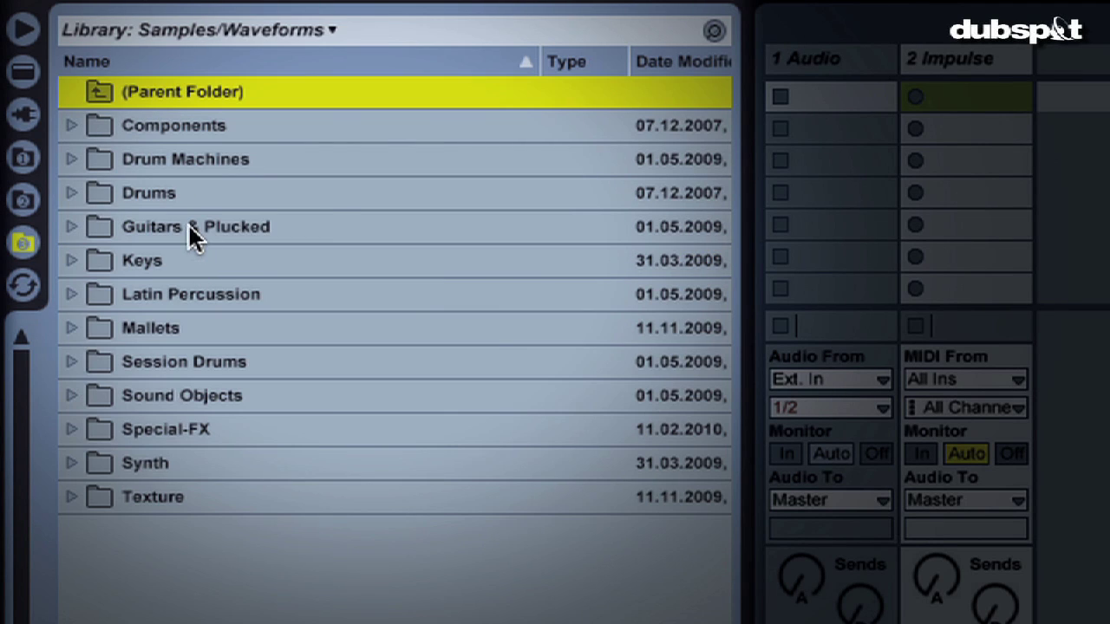
pyautogui.click(160, 196)
pyautogui.doubleClick(160, 196)
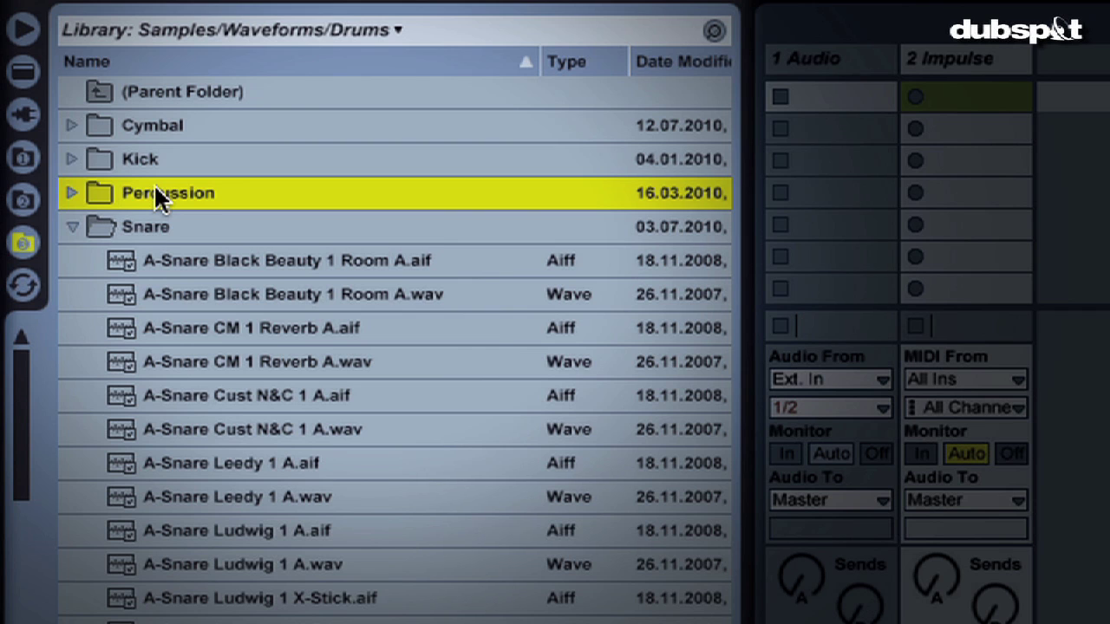
pyautogui.click(159, 226)
pyautogui.click(159, 226)
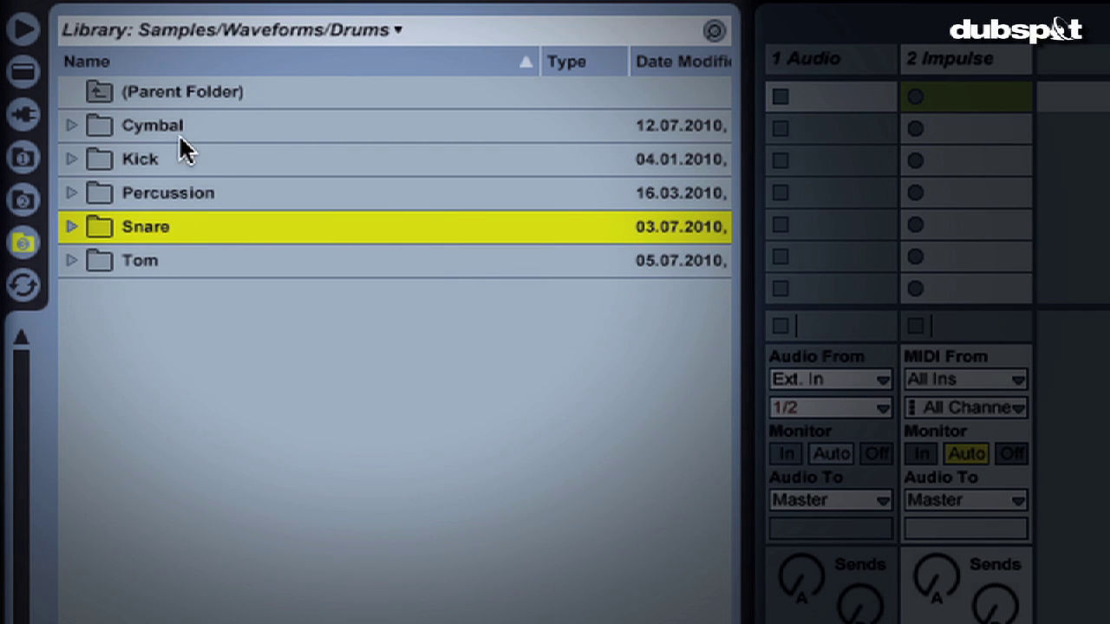
pyautogui.doubleClick(221, 159)
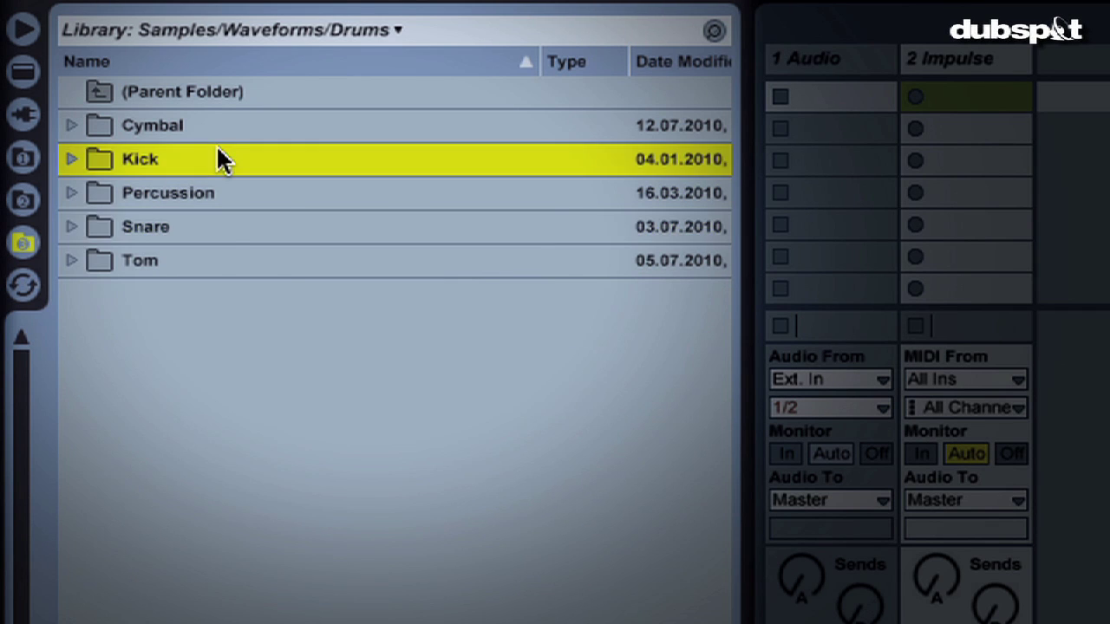
# - Preview the kick samples and load E-Kick 1.aif into Impulse's first sample slot
pyautogui.click(221, 142)
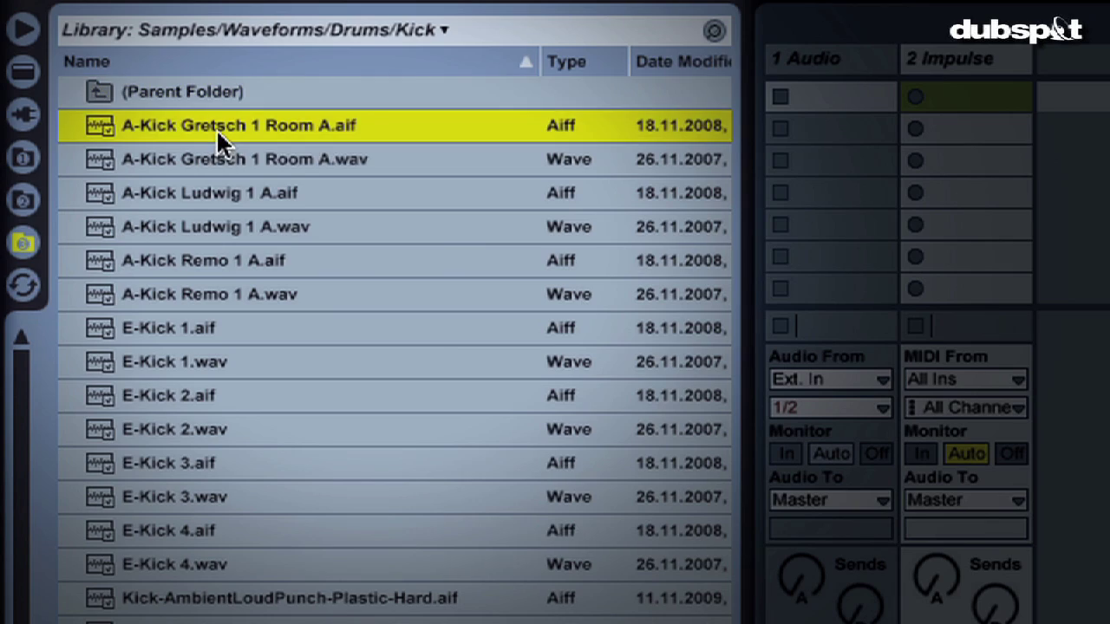
pyautogui.press('Down')
pyautogui.press('Down')
pyautogui.press('Down')
pyautogui.press('Down')
pyautogui.press('Down')
pyautogui.press('Down')
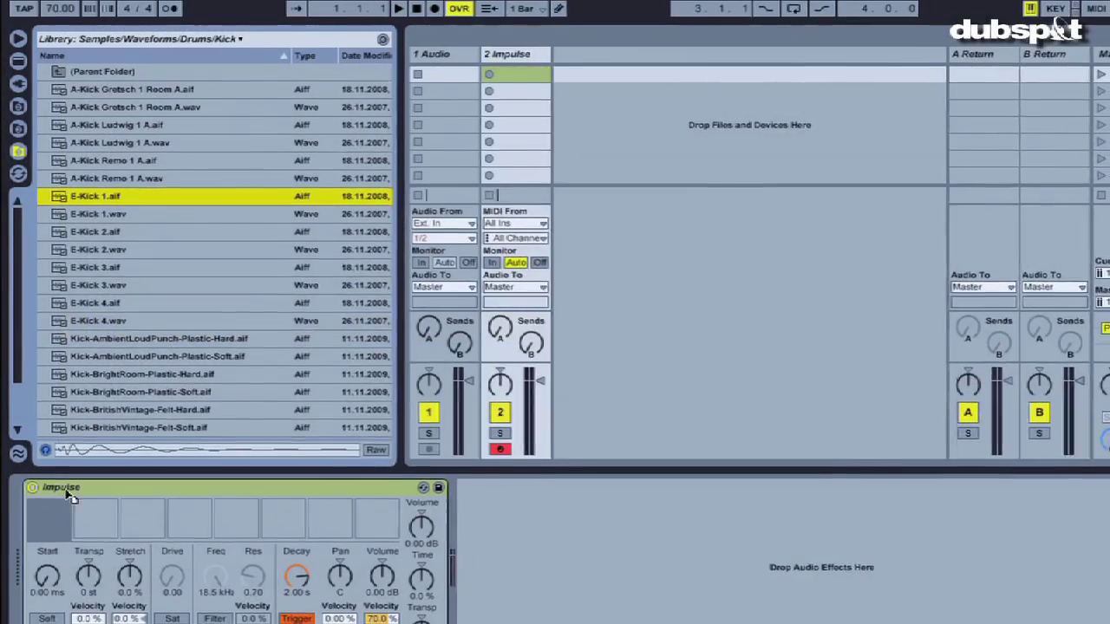
pyautogui.click(53, 507)
# - Preview further kicks and load E-Kick 4.aif into Impulse's second sample slot
pyautogui.press('Down')
pyautogui.press('Down')
pyautogui.press('Down')
pyautogui.press('Down')
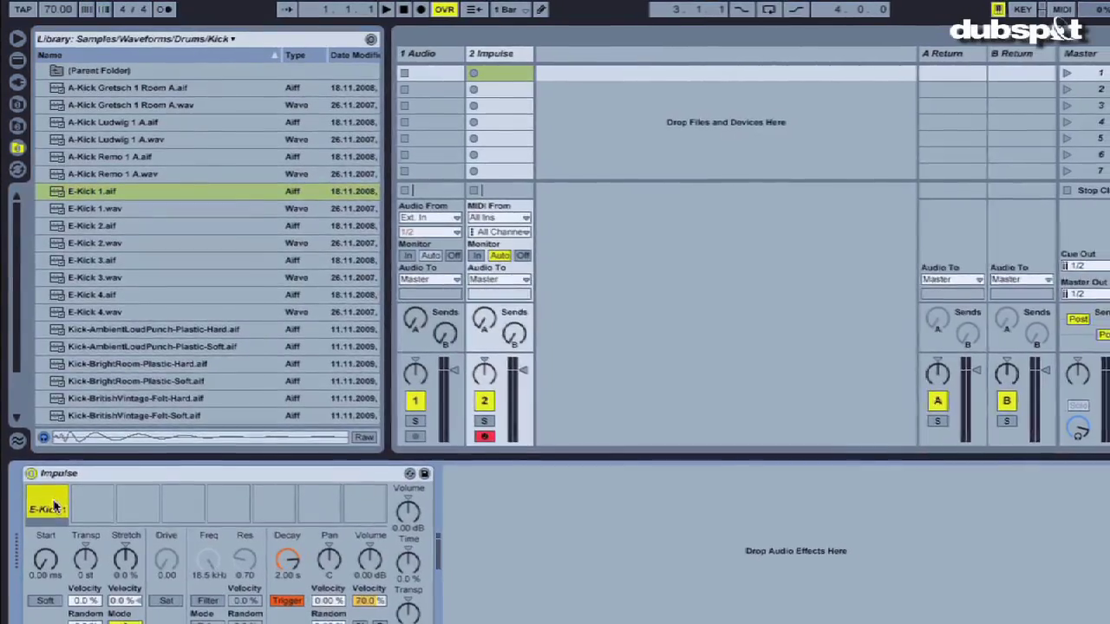
pyautogui.press('Down')
pyautogui.press('Down')
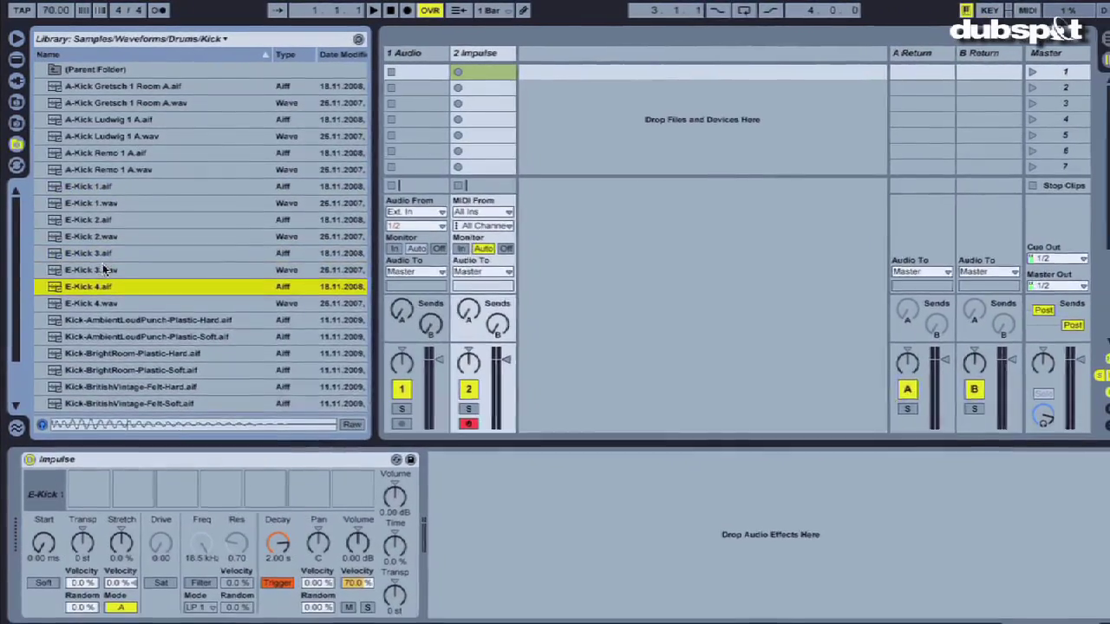
pyautogui.click(89, 488)
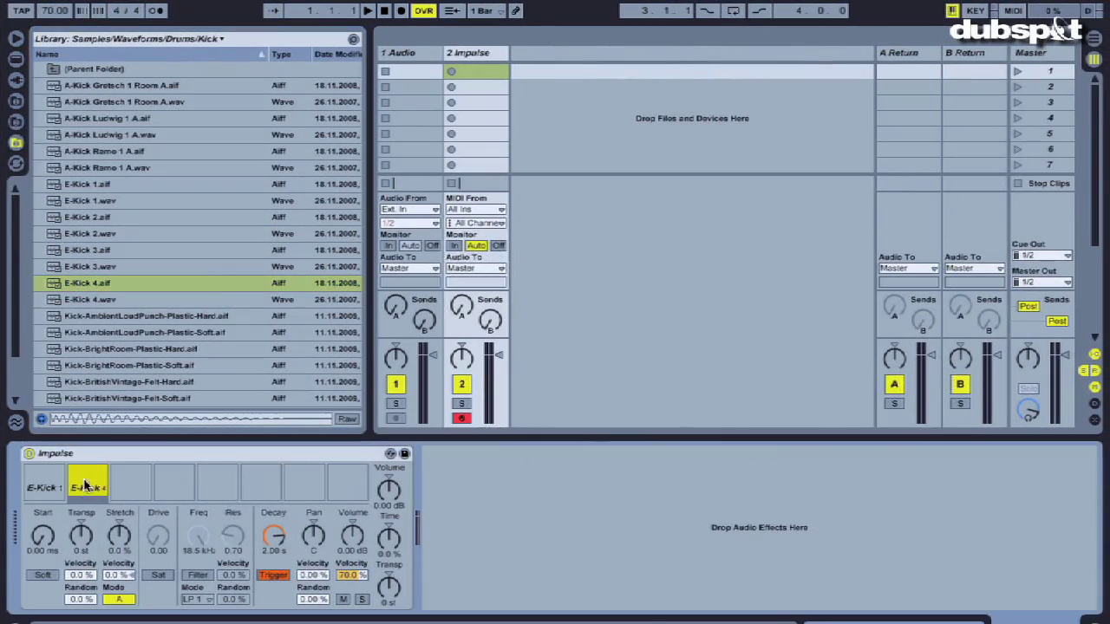
# - Load A-Snare CM 1 Reverb A.aif and A-Snare Cust N&C 1 A.aif from the Snare folder into Impulse's third and fourth slots
pyautogui.doubleClick(91, 68)
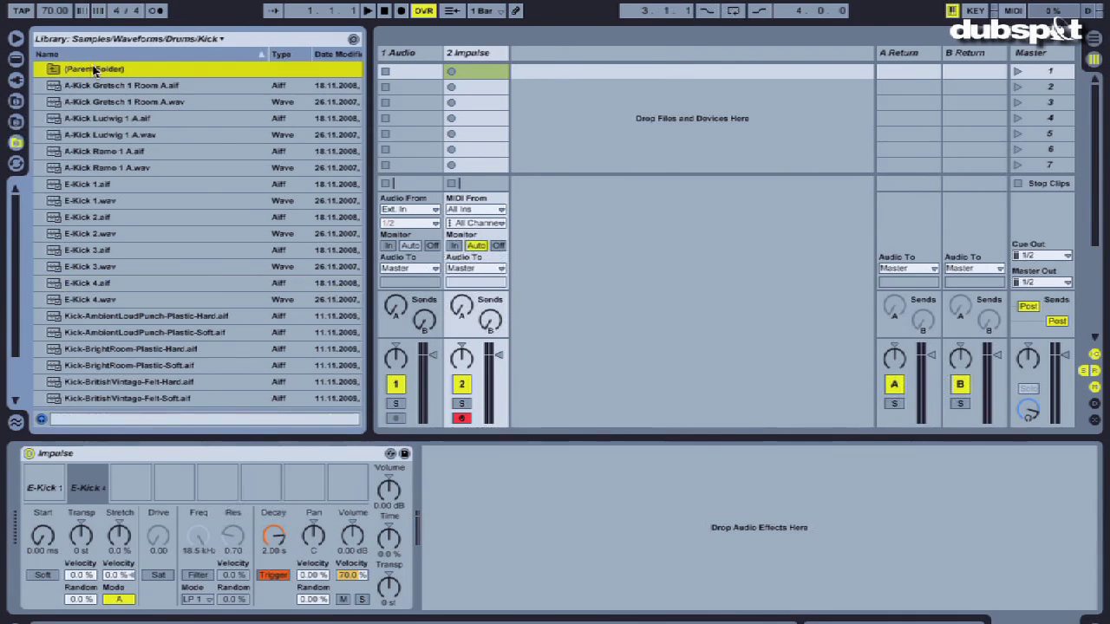
pyautogui.click(40, 134)
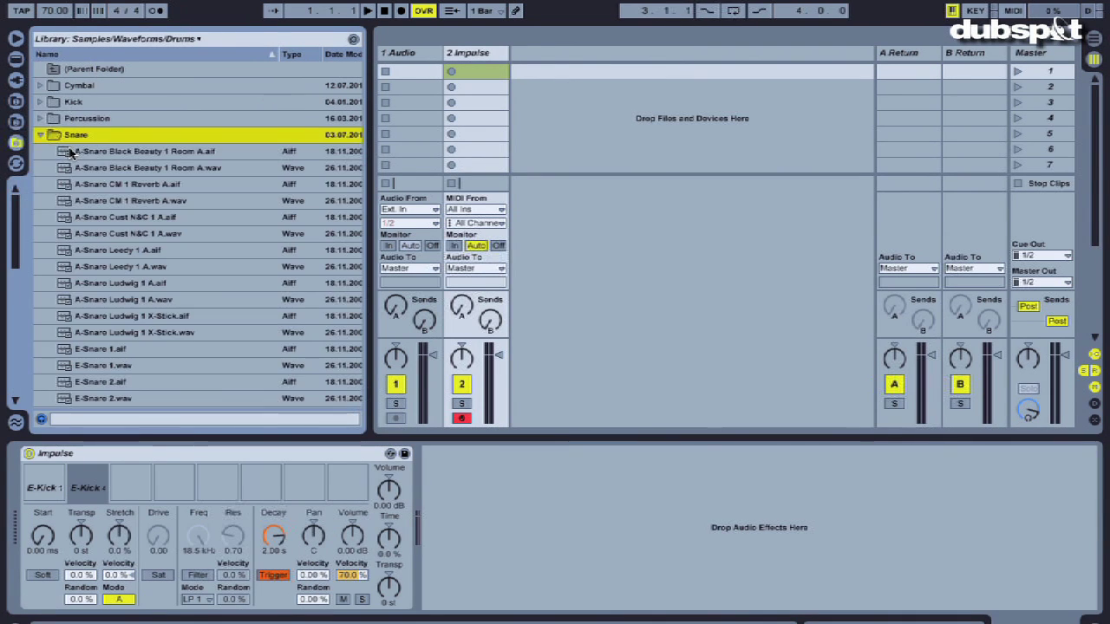
pyautogui.click(109, 185)
pyautogui.press('Down')
pyautogui.press('Down')
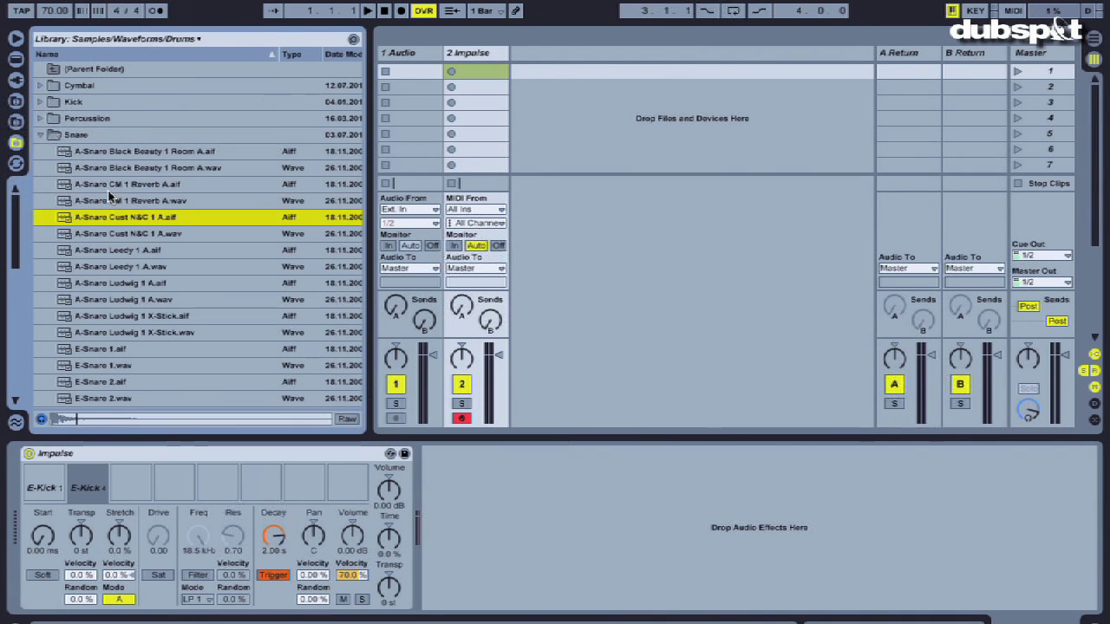
pyautogui.click(107, 185)
pyautogui.moveTo(111, 213); pyautogui.dragTo(130, 485)
pyautogui.moveTo(92, 224); pyautogui.dragTo(174, 487)
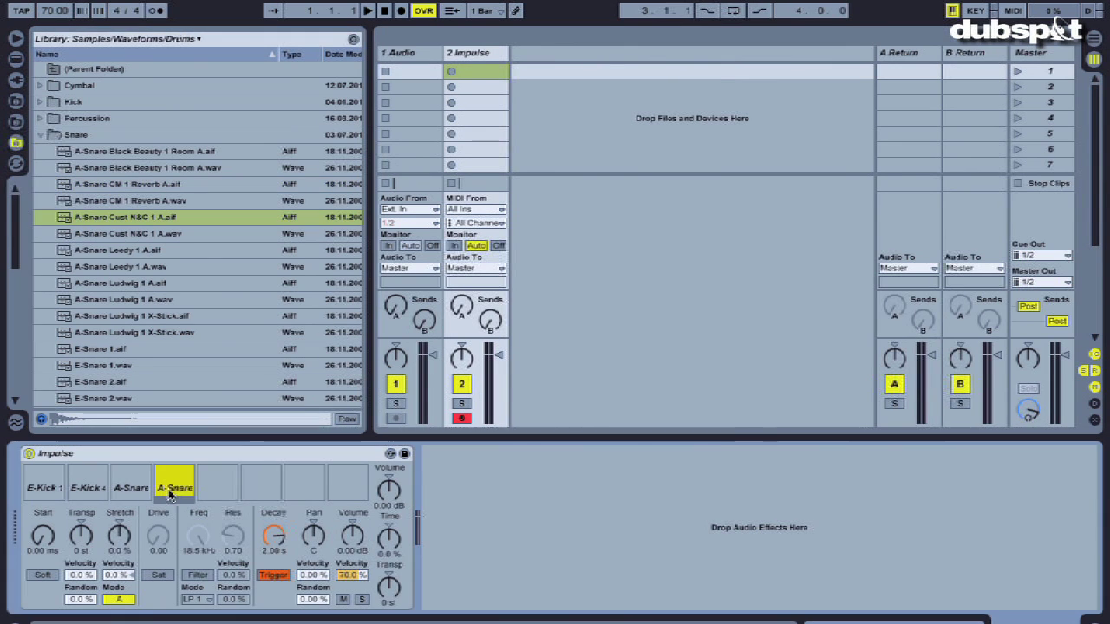
# - Create an empty MIDI clip in the Impulse track's first clip slot and turn on Draw Mode
pyautogui.doubleClick(477, 74)
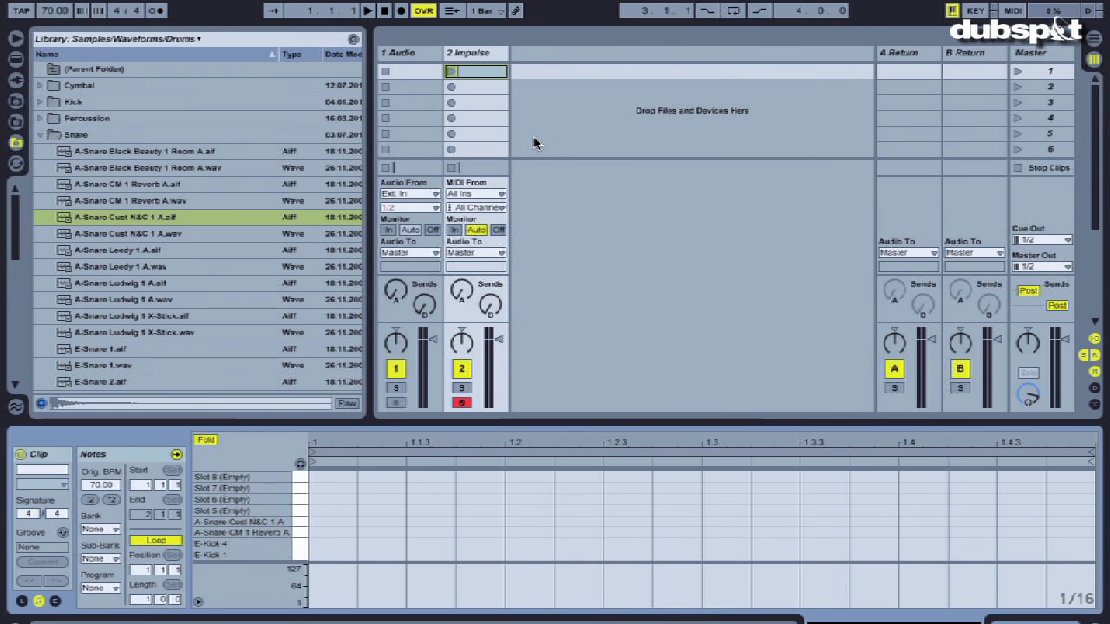
pyautogui.click(516, 11)
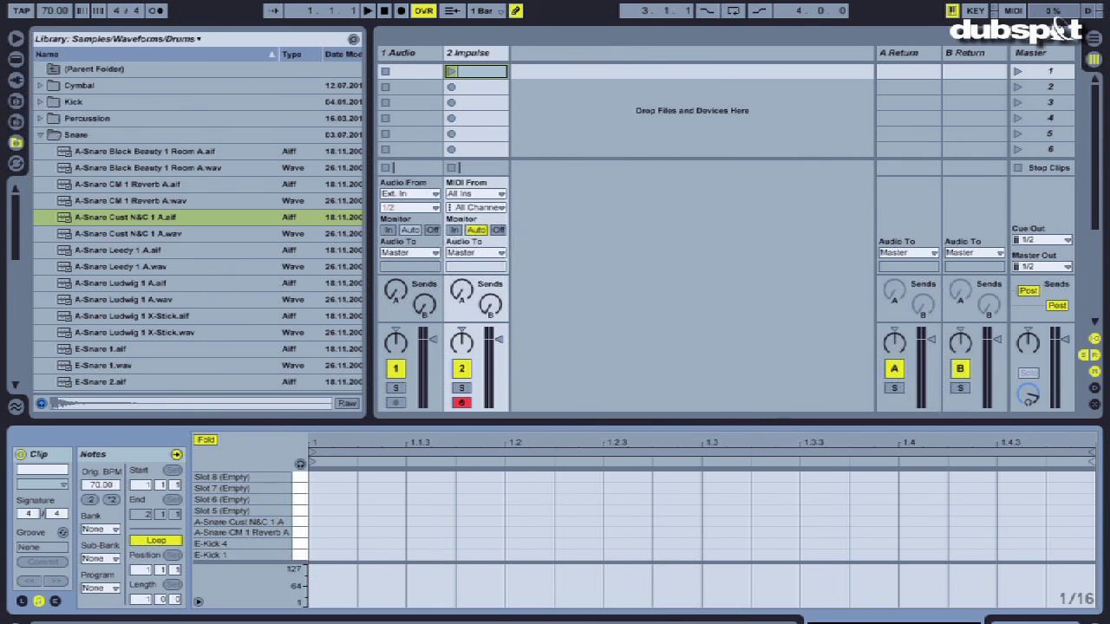
pyautogui.moveTo(261, 2)
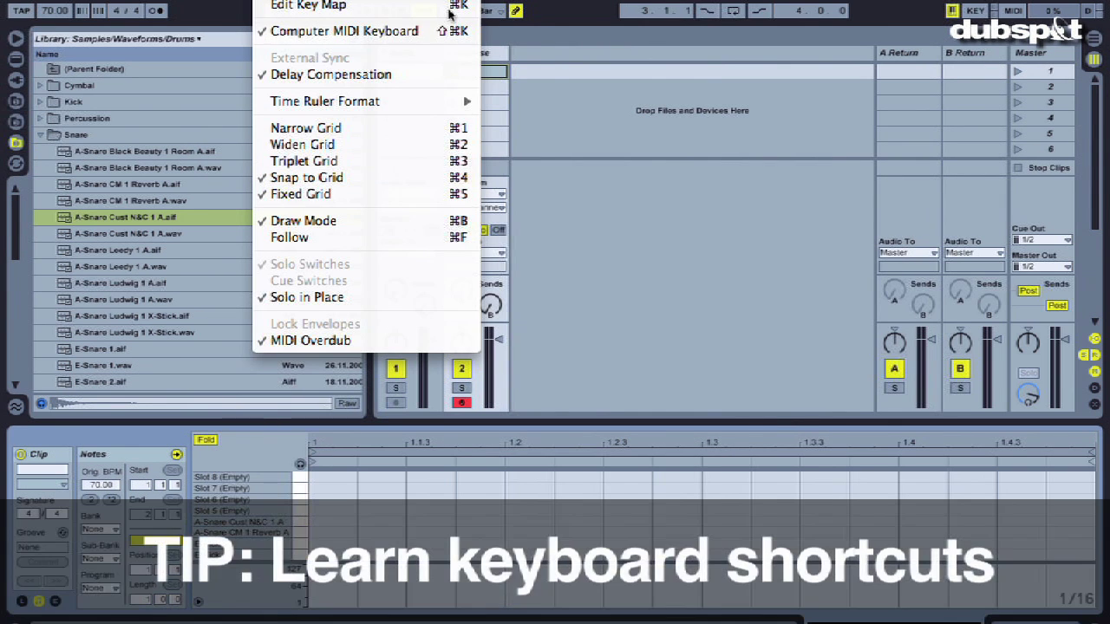
pyautogui.moveTo(178, 2)
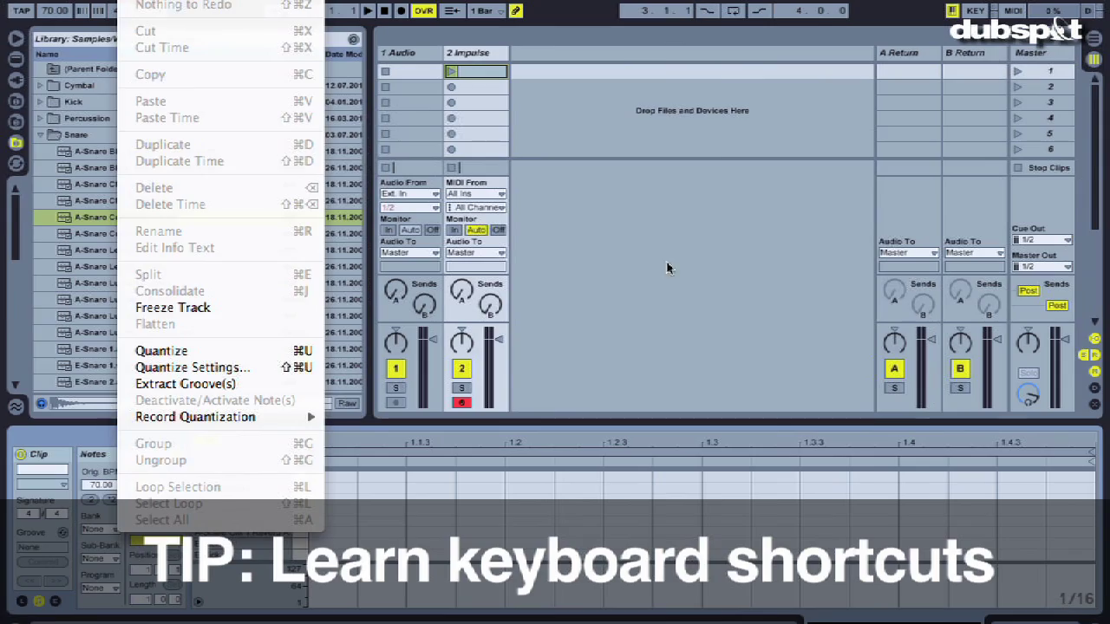
pyautogui.click(711, 268)
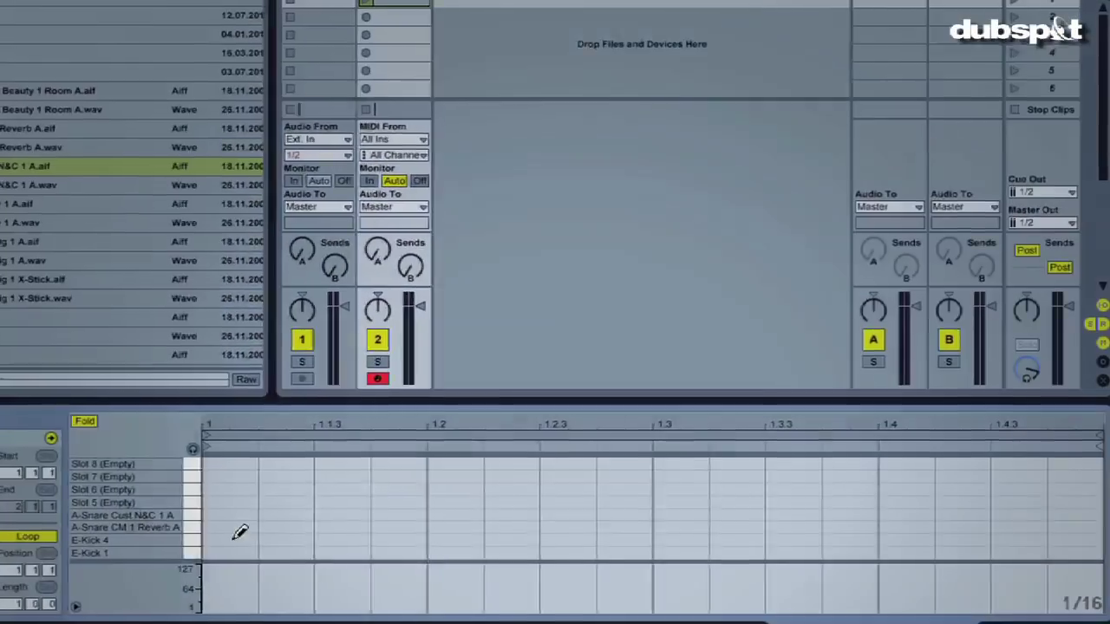
# - Draw E-Kick 4 notes at 1, 1.1.4 and 1.3.3 and A-Snare CM 1 Reverb A notes at 1.2 and 1.4, and launch the clip
pyautogui.click(234, 538)
pyautogui.click(394, 539)
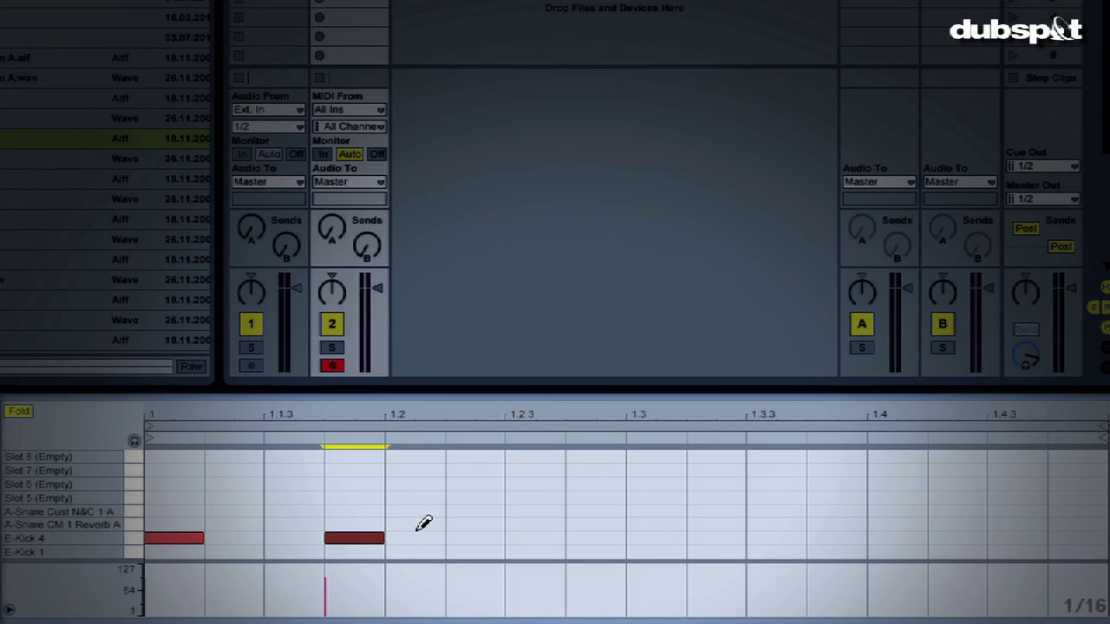
pyautogui.click(418, 524)
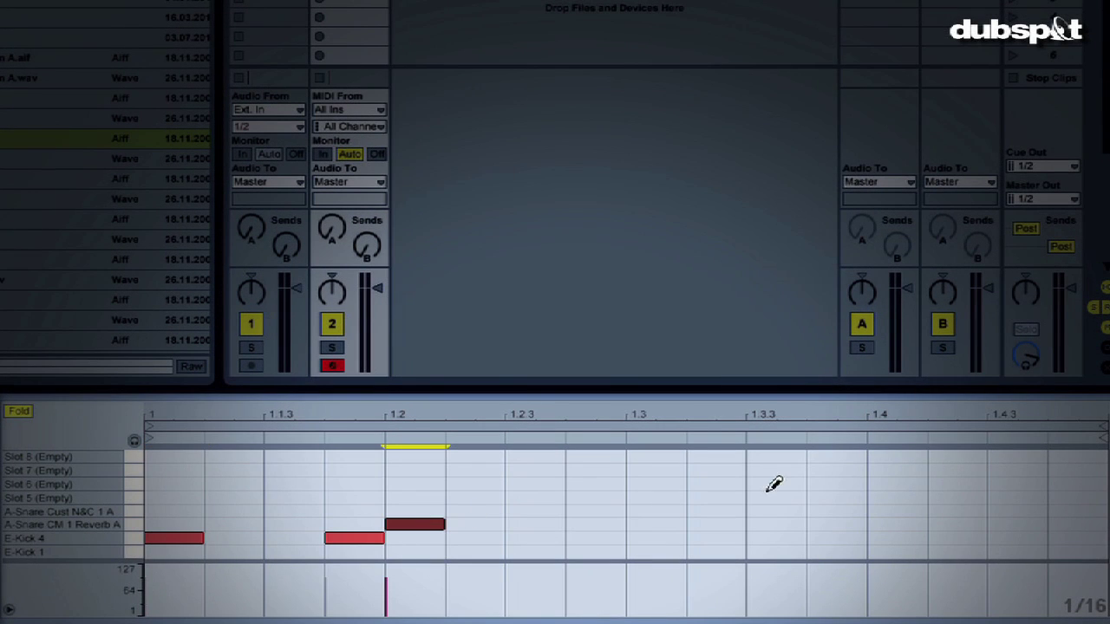
pyautogui.click(775, 539)
pyautogui.click(893, 524)
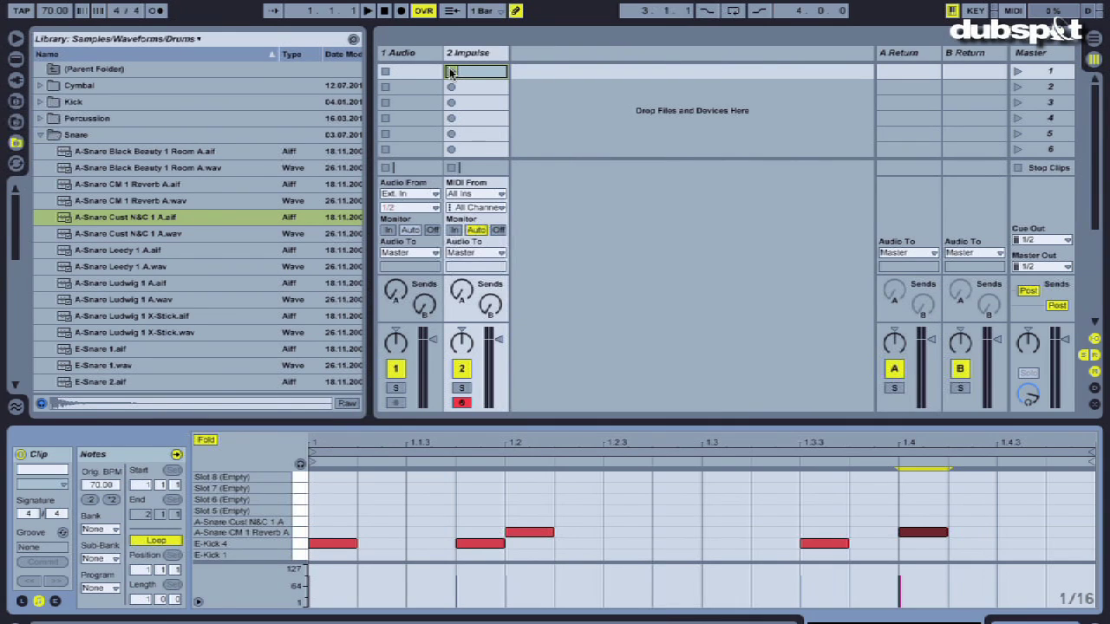
pyautogui.click(451, 71)
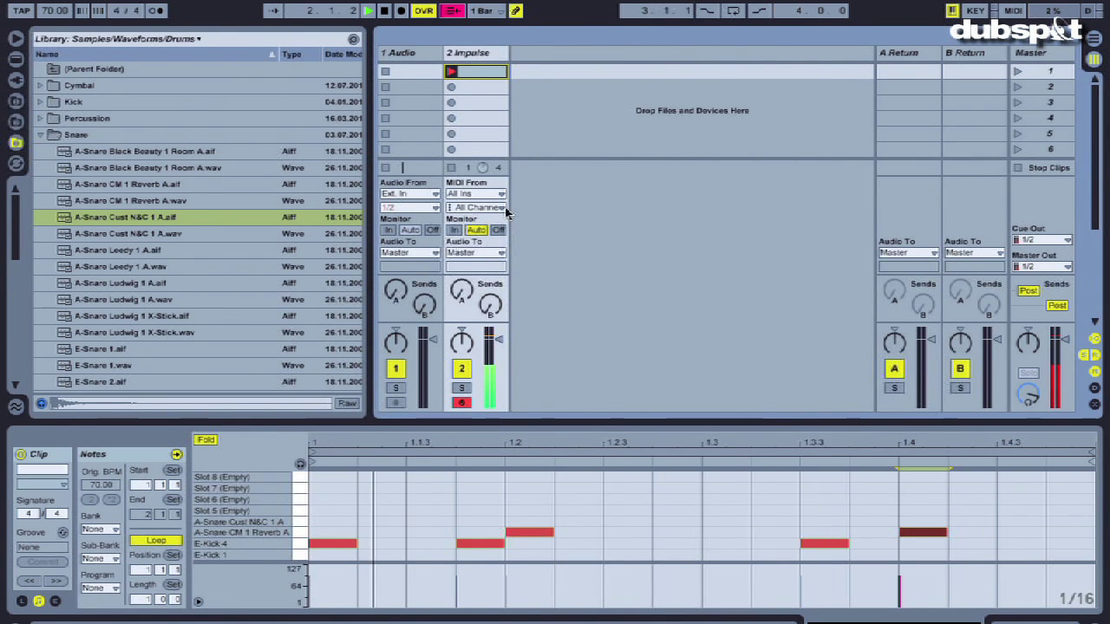
# - Set the audio track's input source to 2-Impulse
pyautogui.click(409, 54)
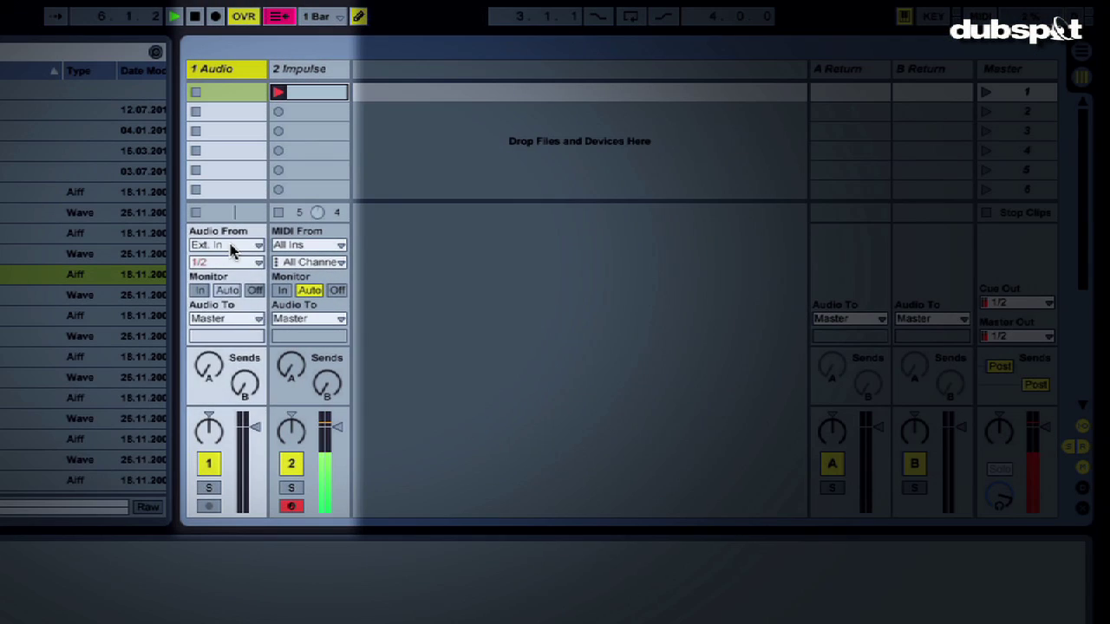
pyautogui.click(232, 245)
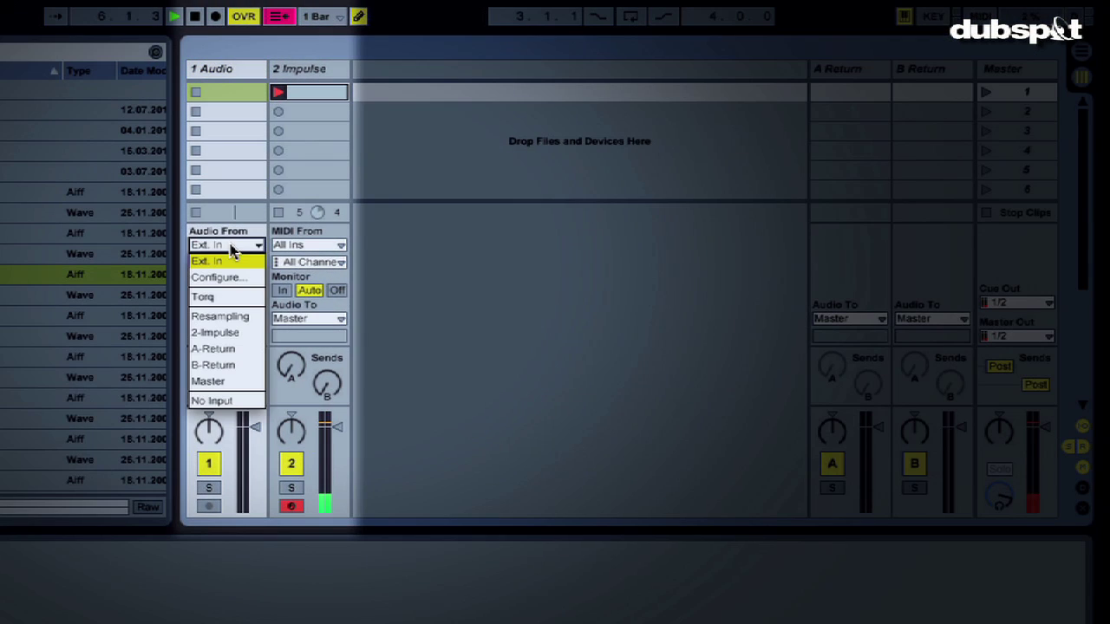
pyautogui.click(230, 332)
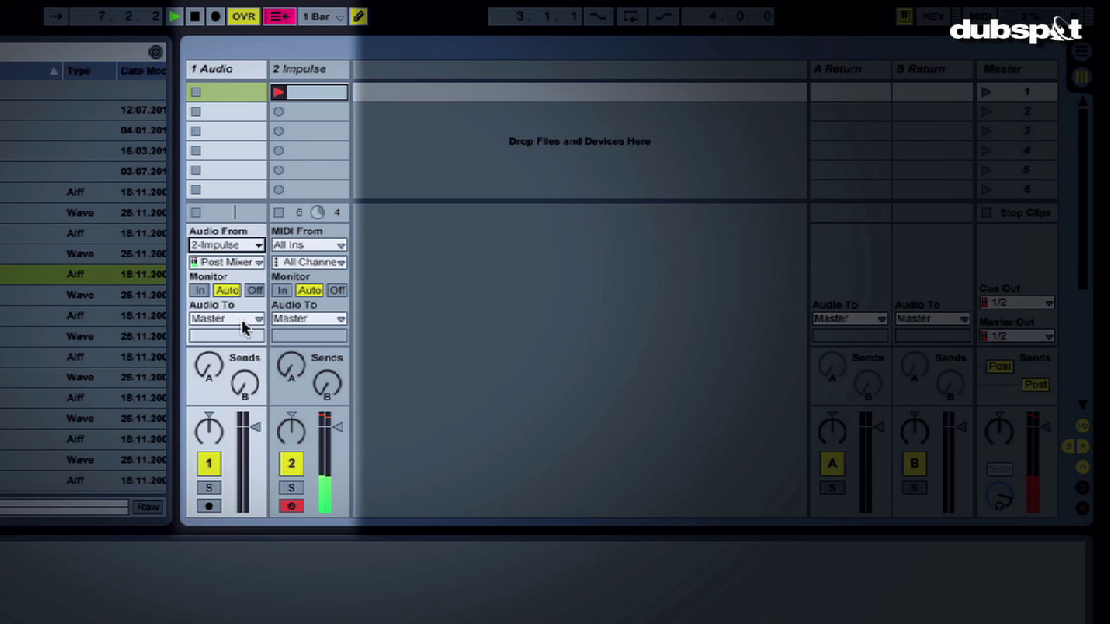
# - Arm the audio track and record the Impulse beat into its first clip slot as a looping clip
pyautogui.click(209, 506)
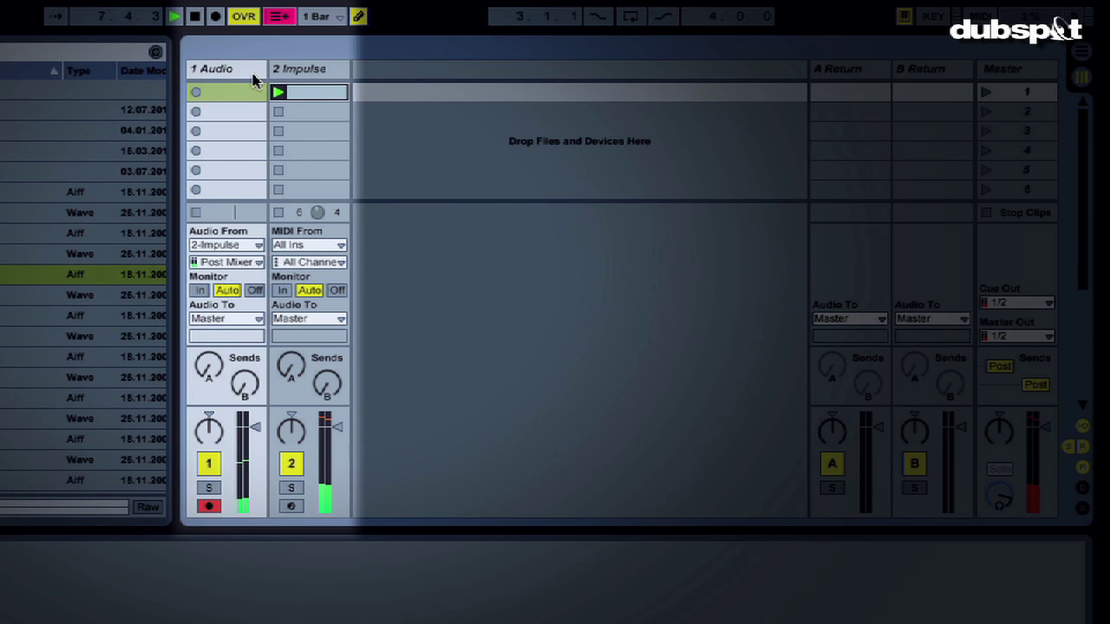
pyautogui.click(196, 93)
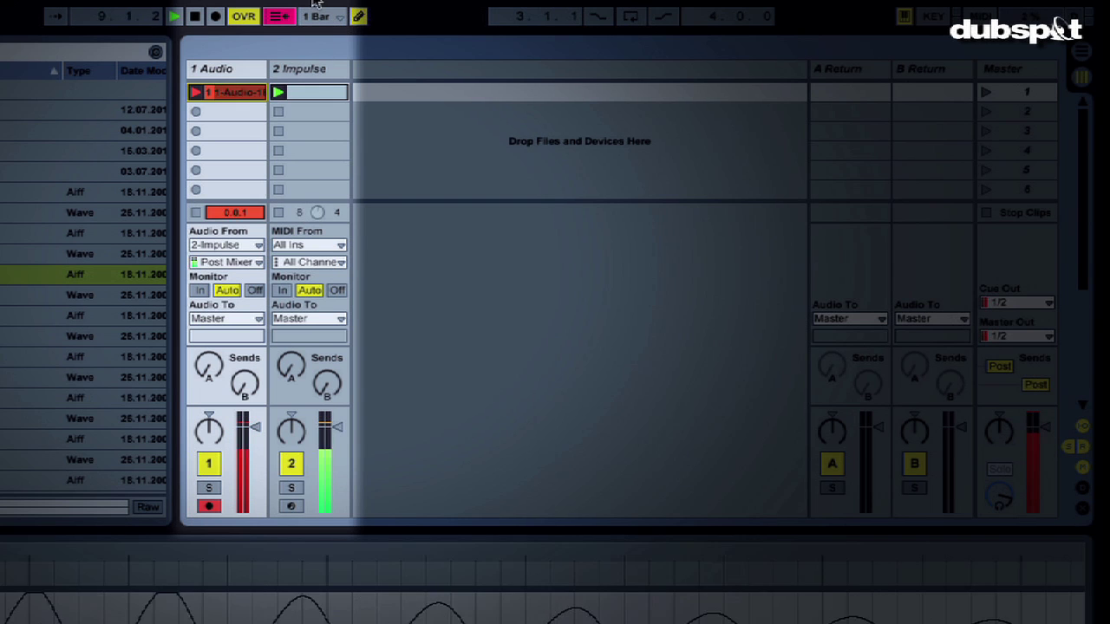
pyautogui.click(221, 97)
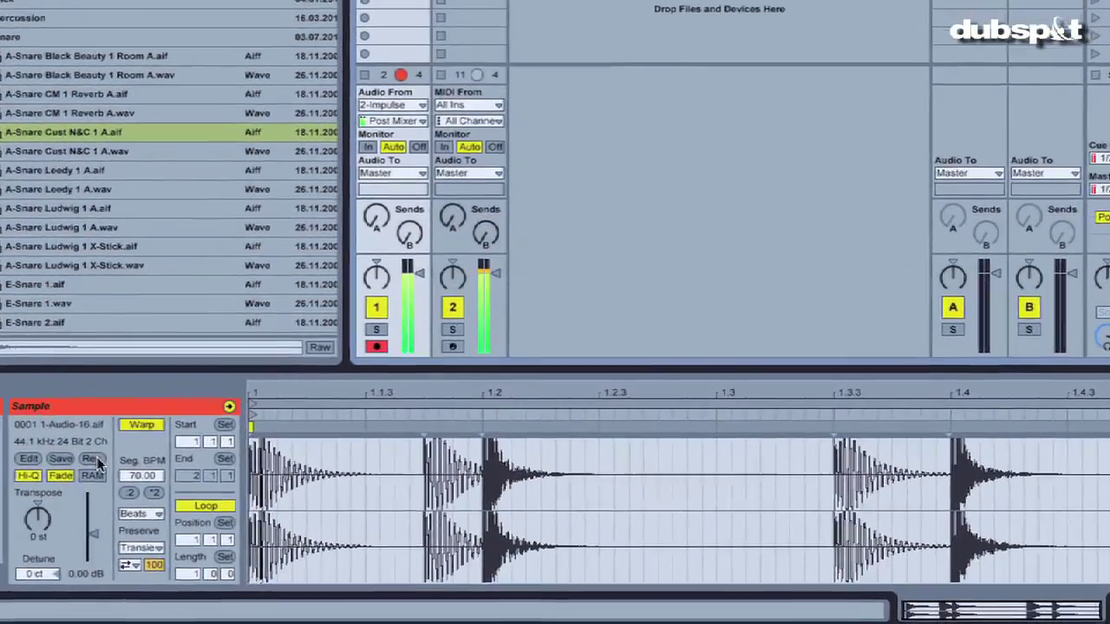
# - Reverse the recorded audio clip and cut its volume envelope at the reversed snare hits just before 1.2 and 1.4
pyautogui.click(94, 460)
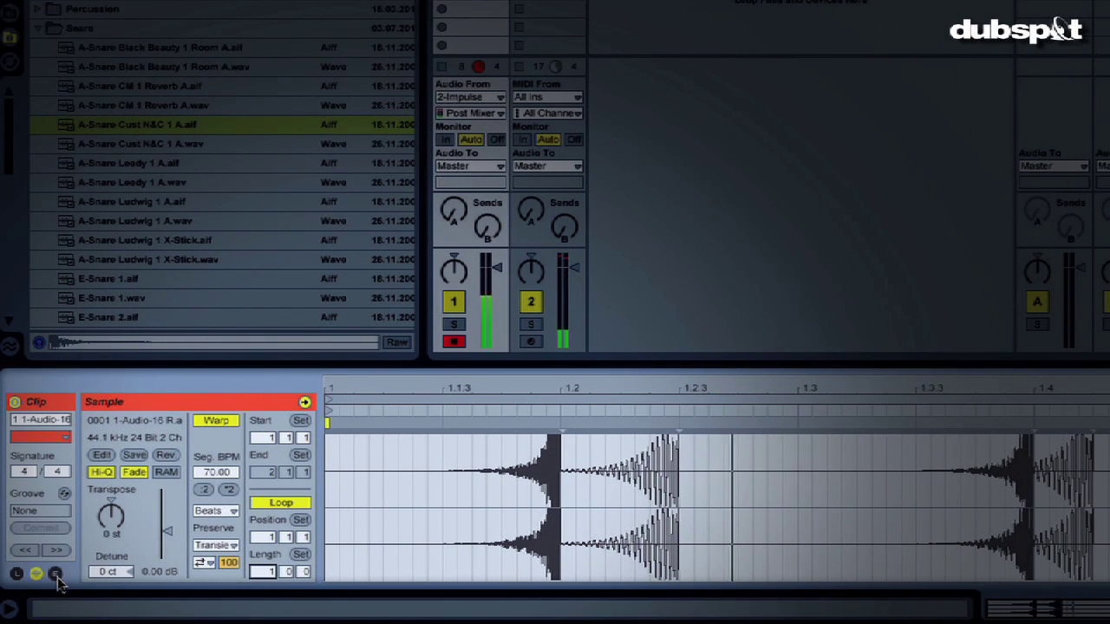
pyautogui.click(55, 575)
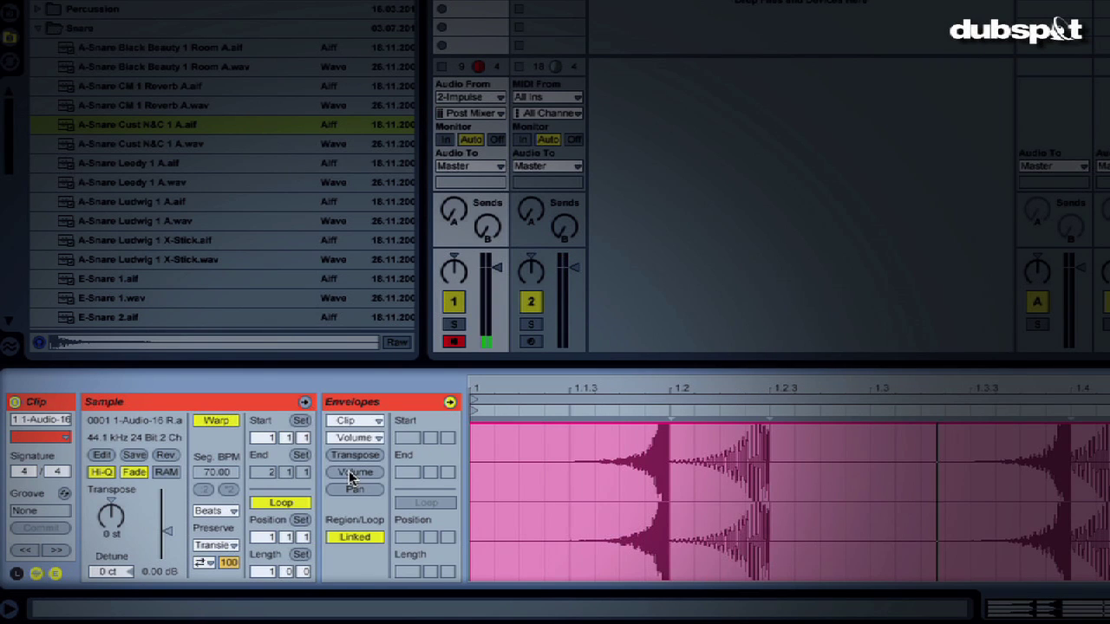
pyautogui.moveTo(664, 388); pyautogui.dragTo(684, 425)
pyautogui.moveTo(682, 539); pyautogui.dragTo(679, 581)
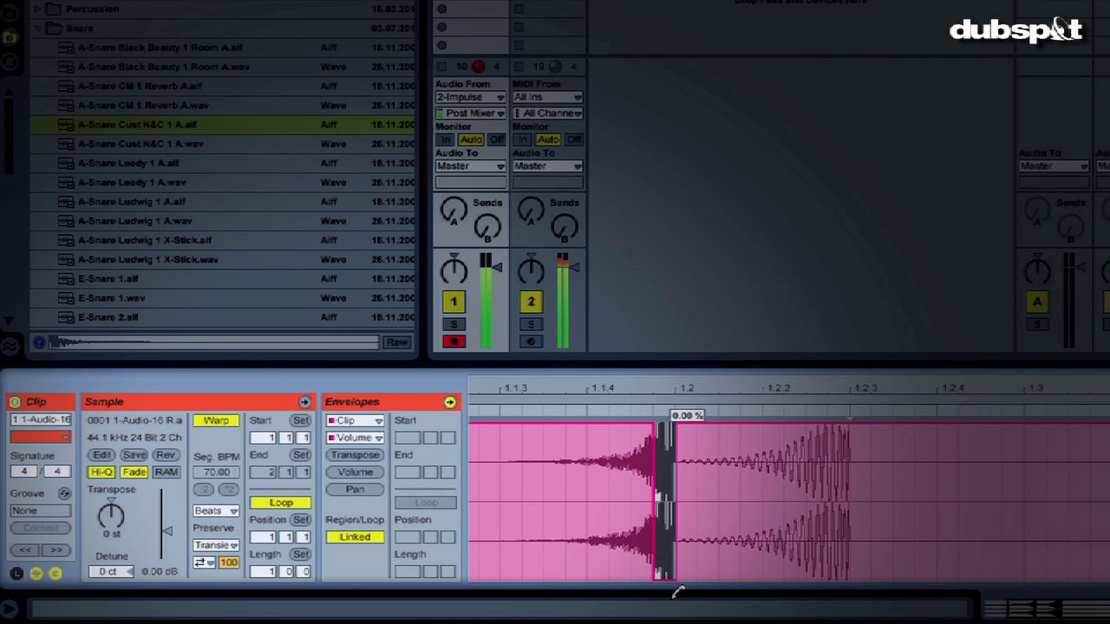
pyautogui.hscroll(5, 939, 514)
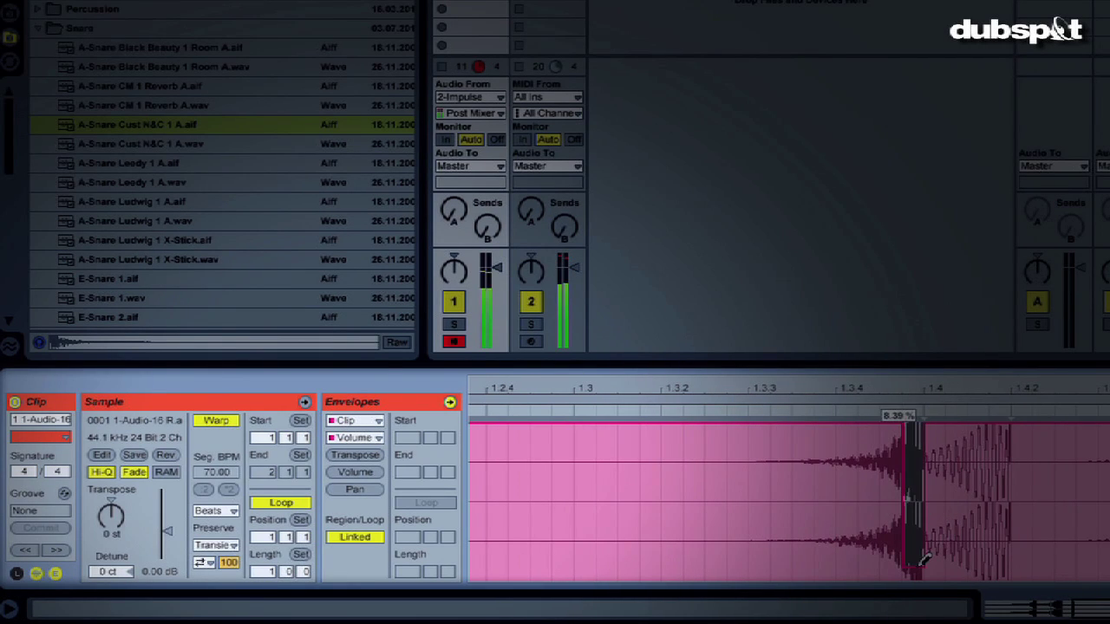
pyautogui.press('space')
pyautogui.moveTo(864, 388); pyautogui.dragTo(1038, 382)
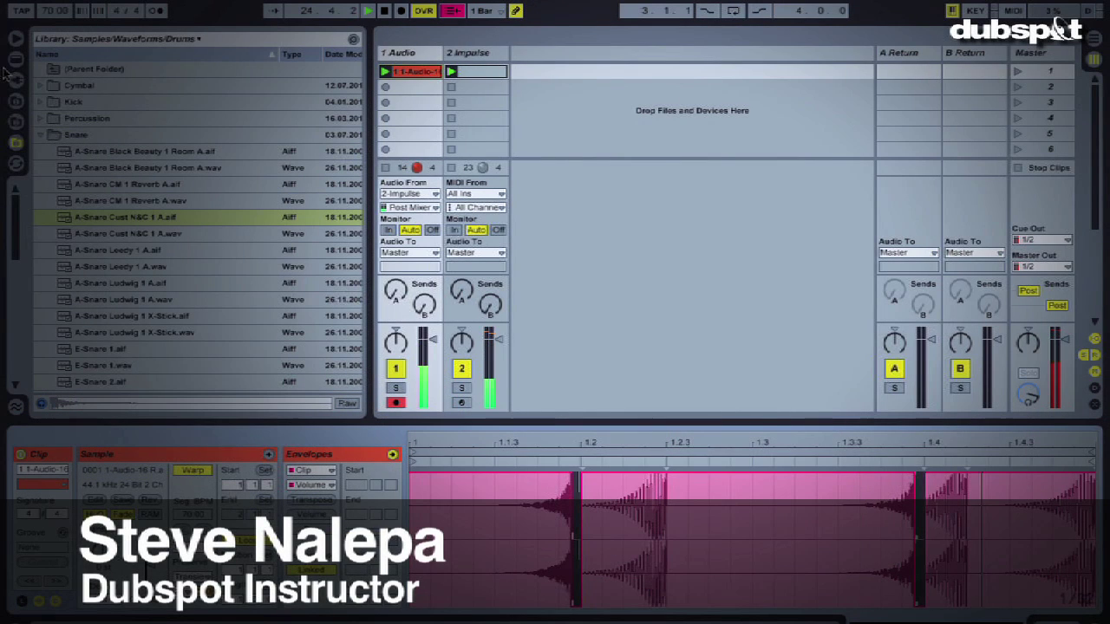
# - Show the Live Devices in the browser
pyautogui.click(13, 61)
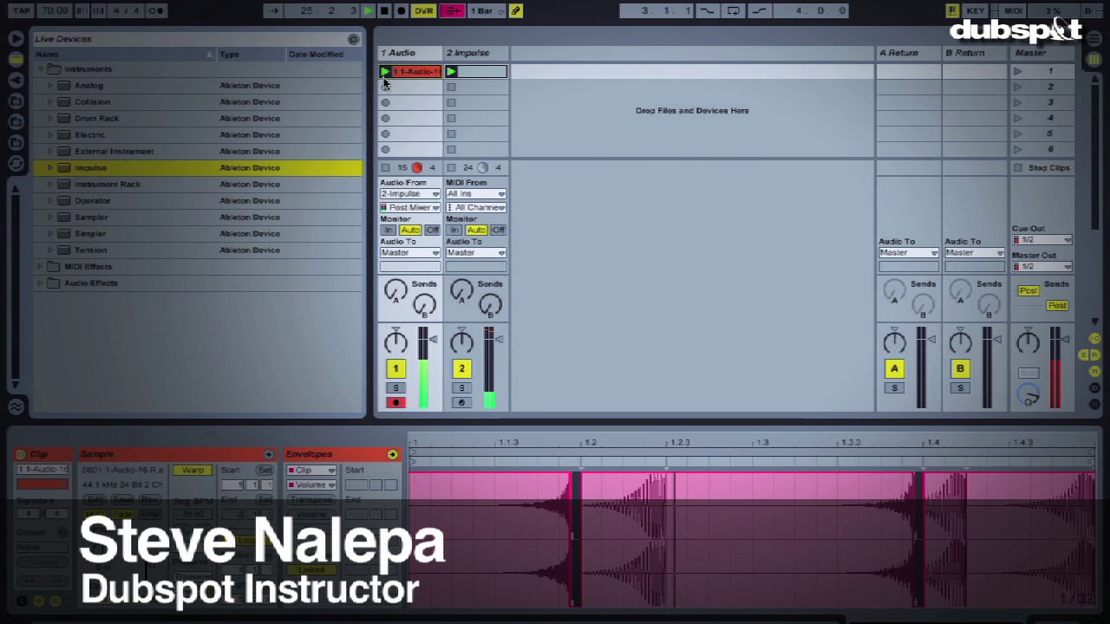